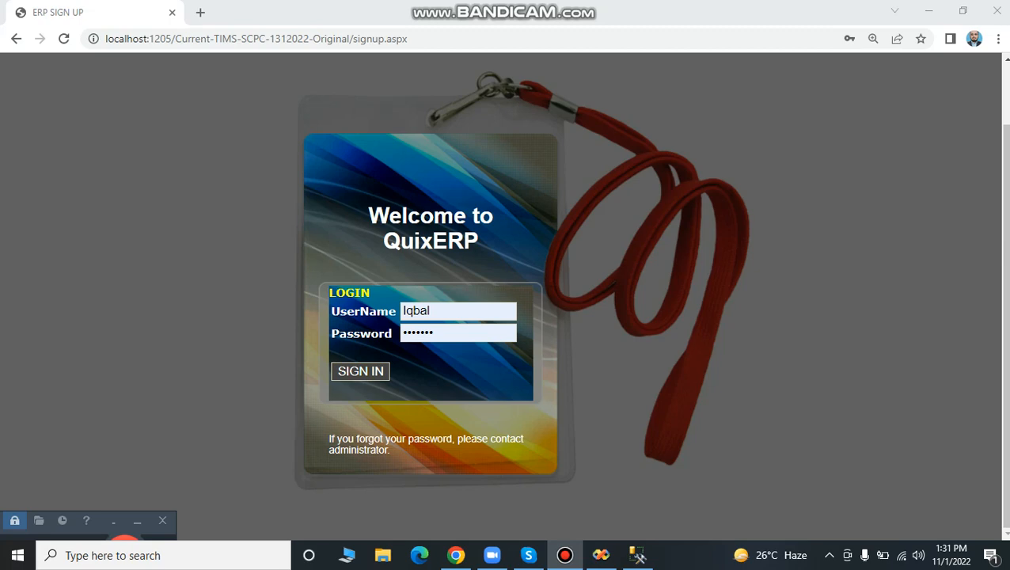
- Sign in with the prefilled credentials and log in to the company Western Global Services (Pvt) Ltd - (Industrial Catering)
click(360, 371)
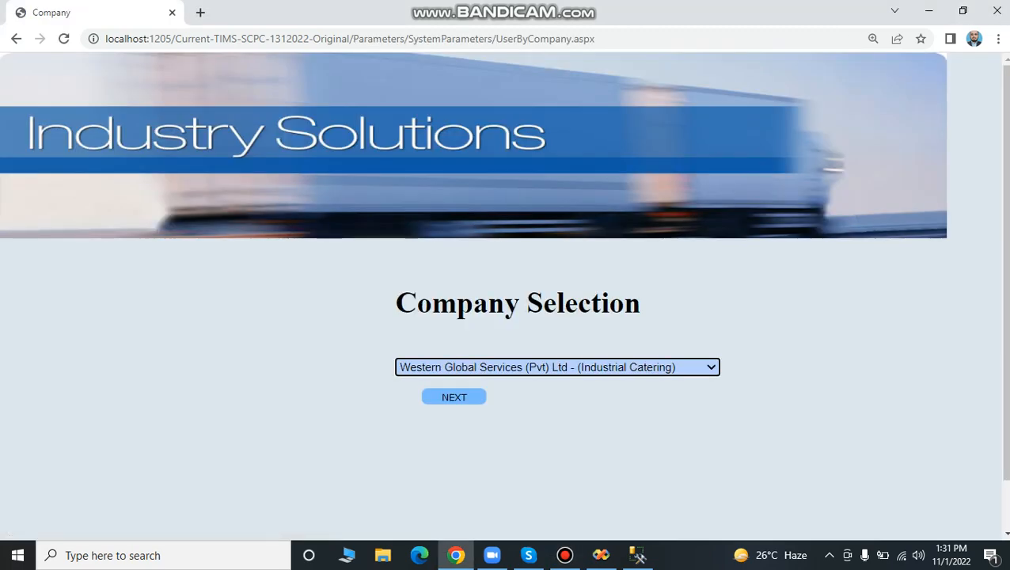
click(557, 368)
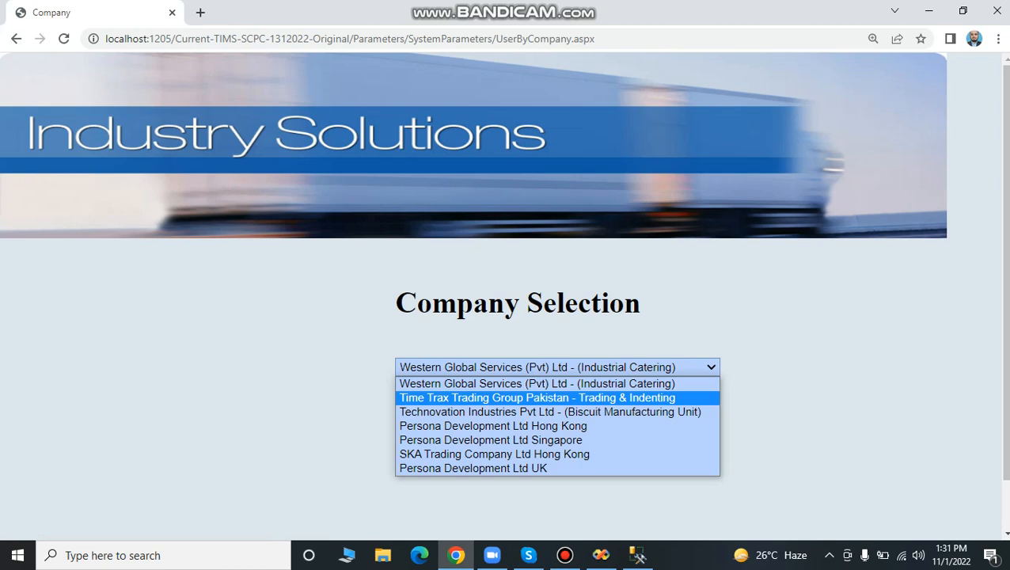
key(Up)
key(Down)
key(Down)
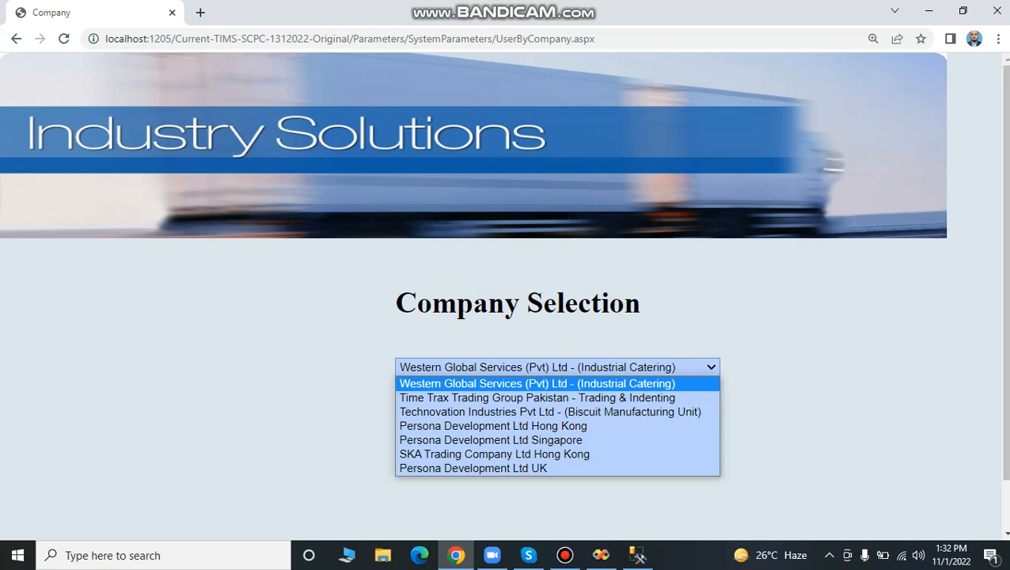
key(Down)
key(Up)
key(Down)
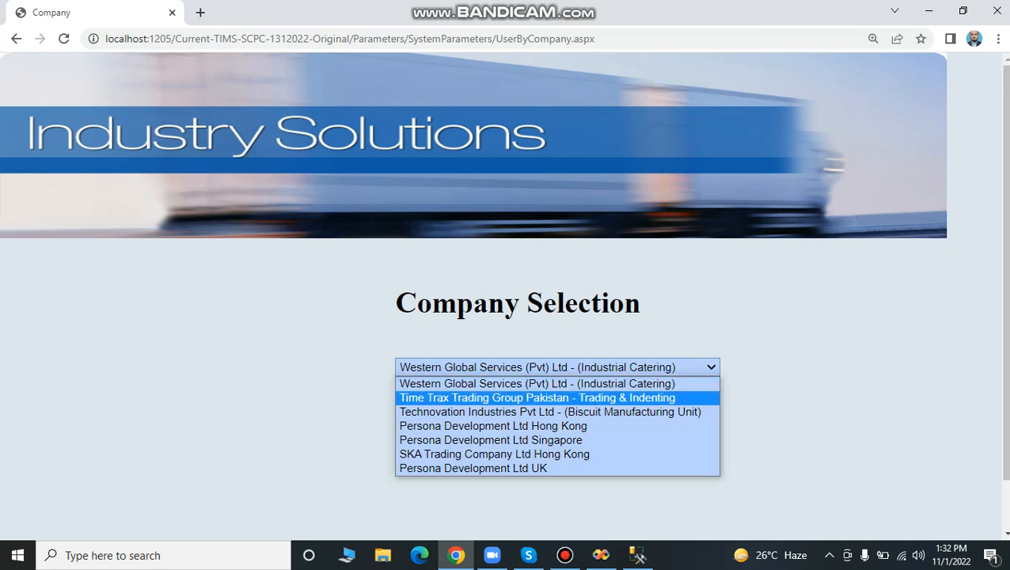
key(Down)
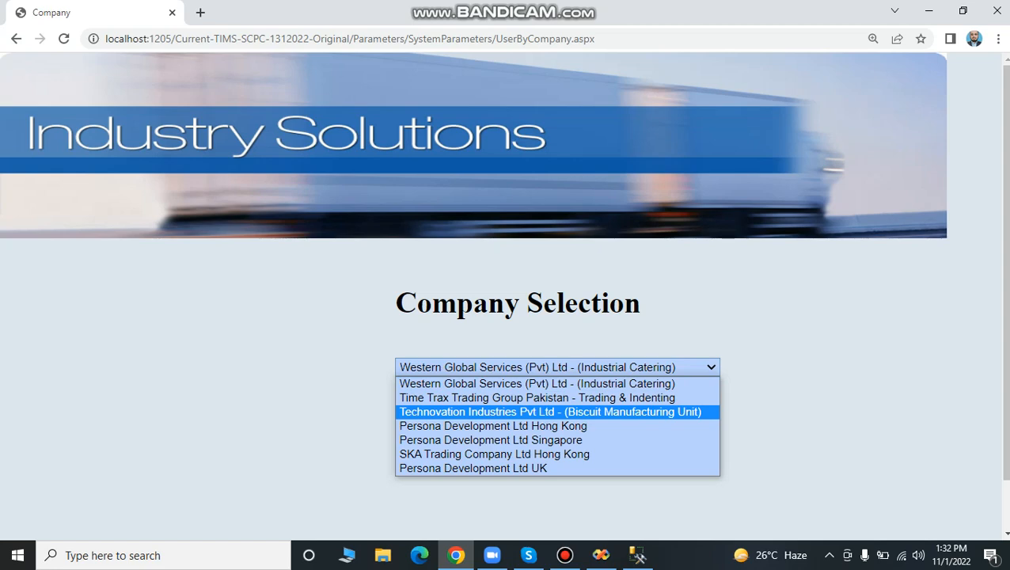
click(537, 384)
click(453, 397)
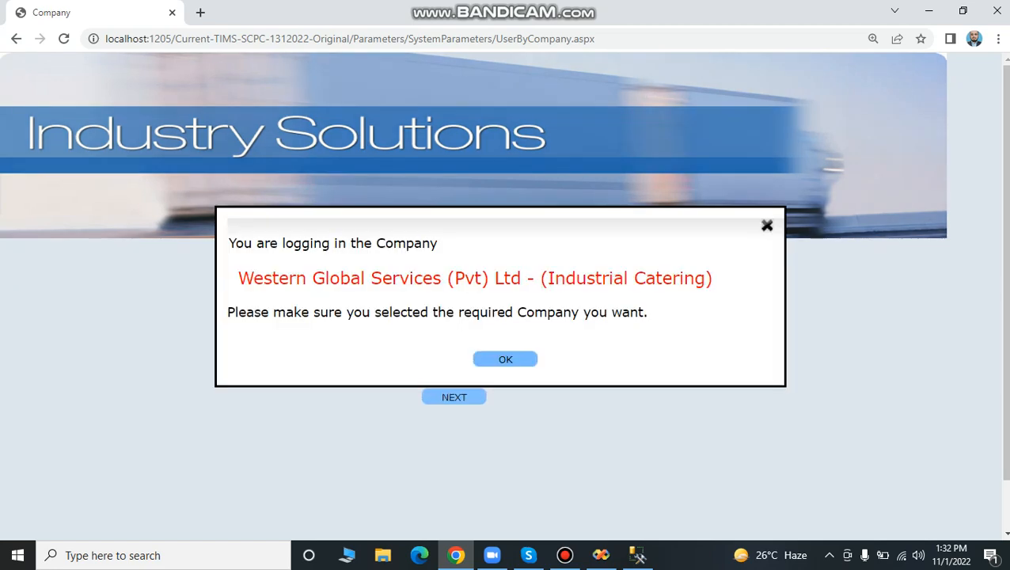
click(505, 359)
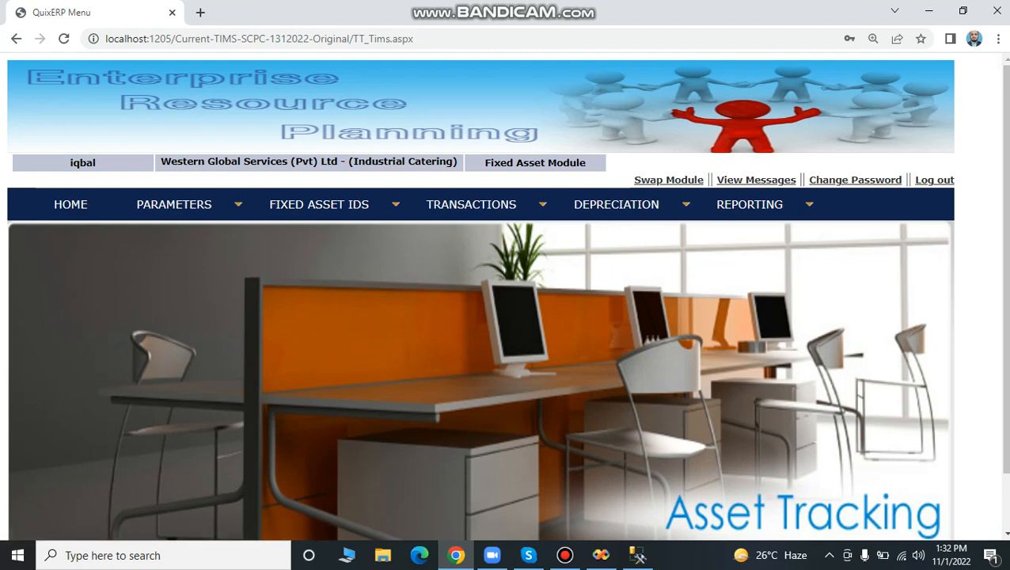
- Swap the module, choosing Fixed Asset Module from the available modules, and open it
scroll(507, 296, down, 2)
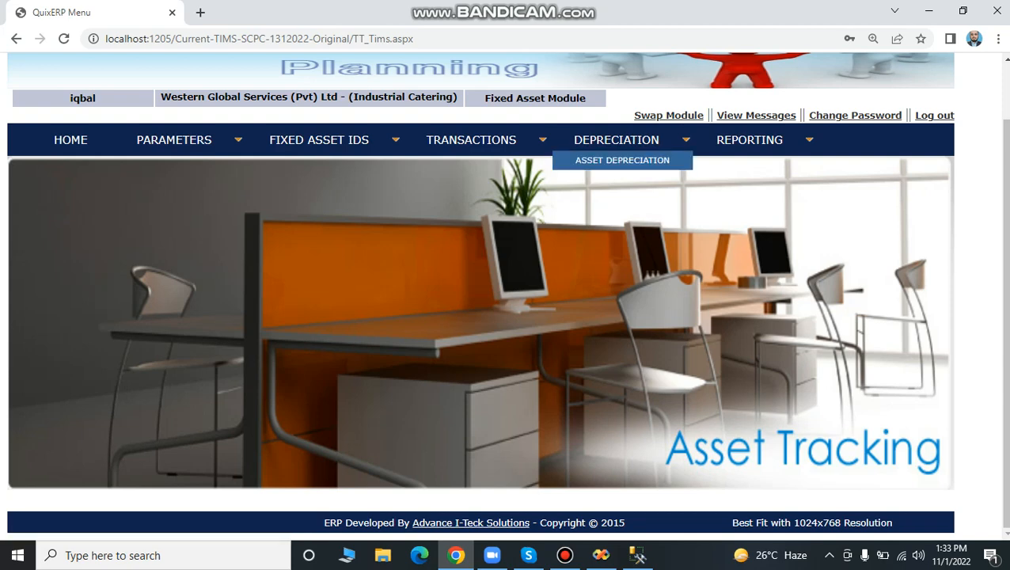
click(669, 115)
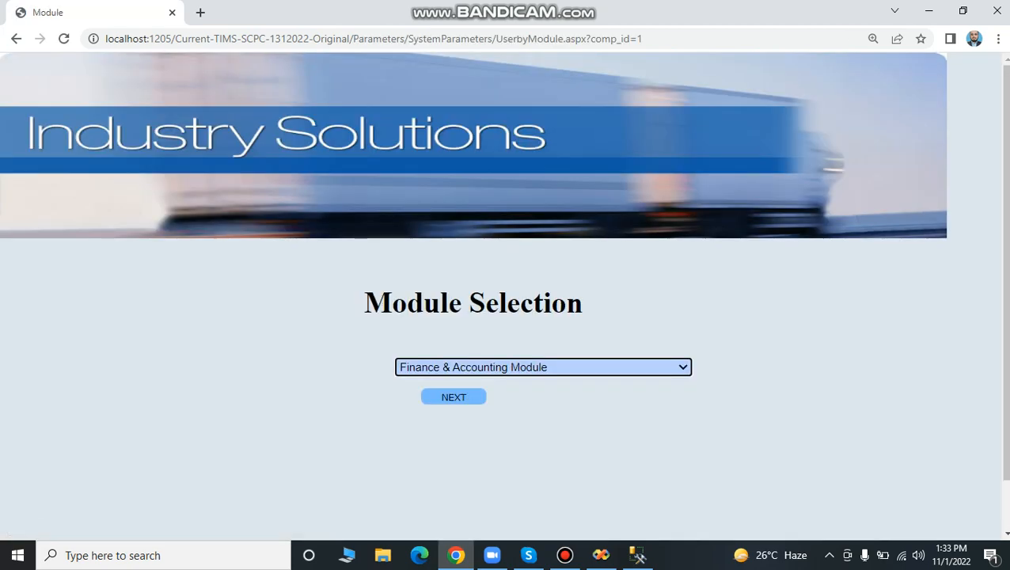
click(543, 366)
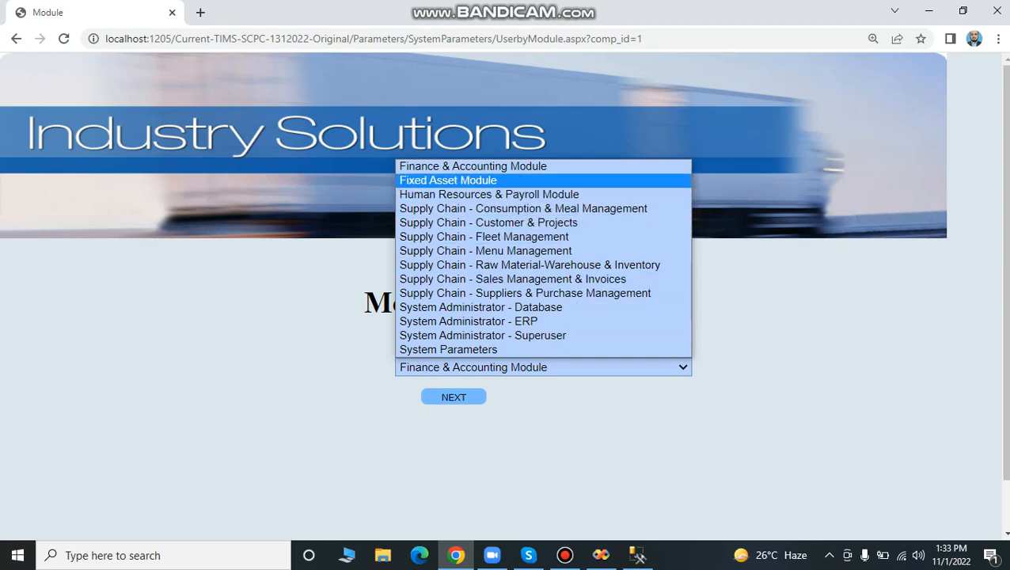
click(475, 180)
click(454, 396)
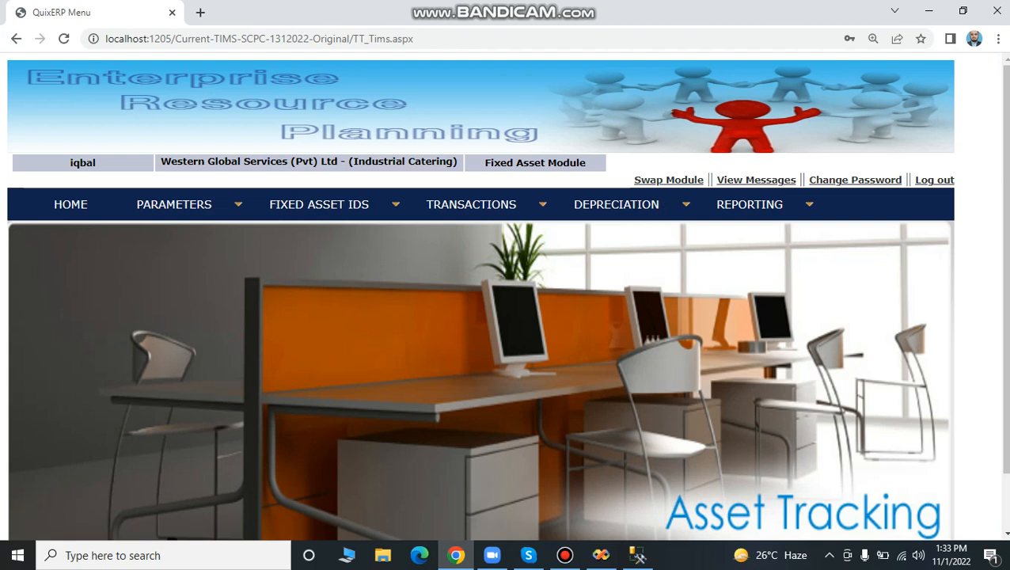
- View the Asset Group and Asset Sub Group parameter pages, returning to the module's home page after each
mouse_move(175, 204)
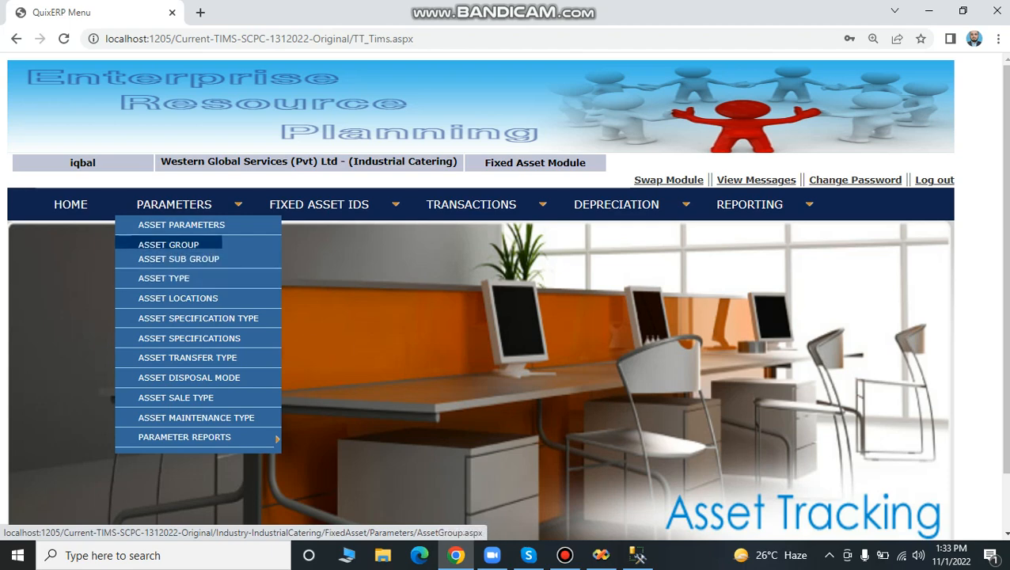
click(170, 245)
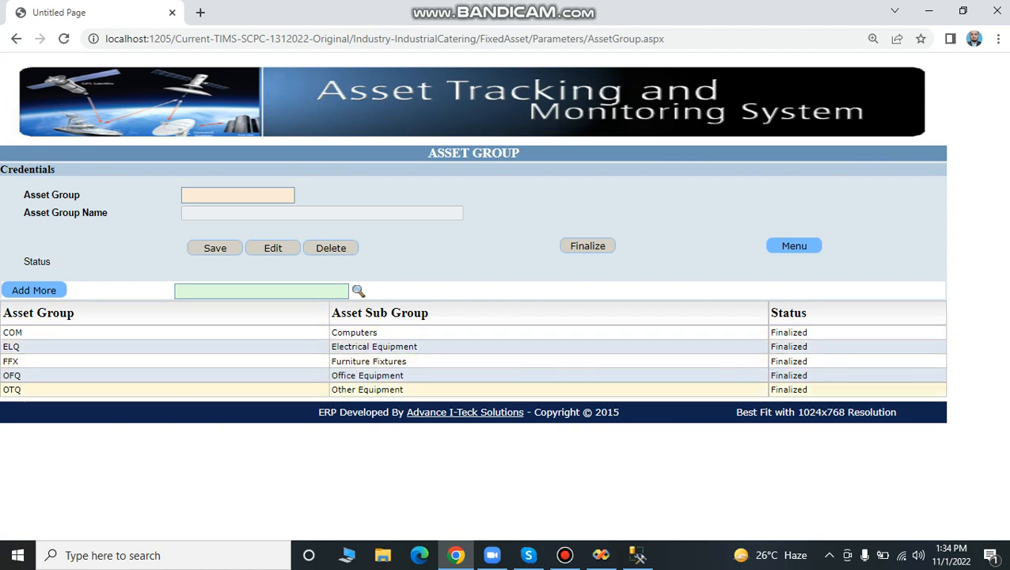
click(794, 246)
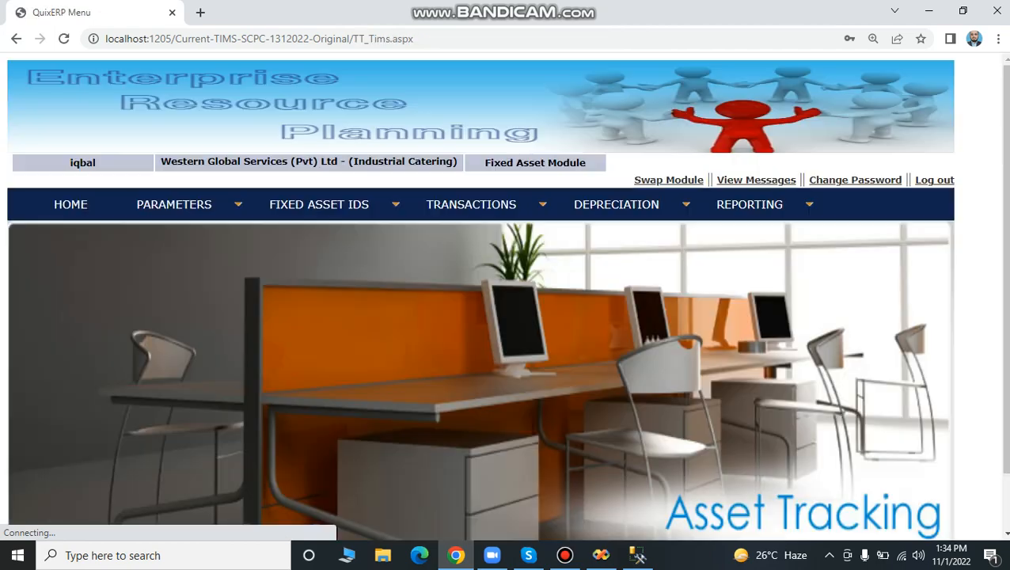
click(178, 264)
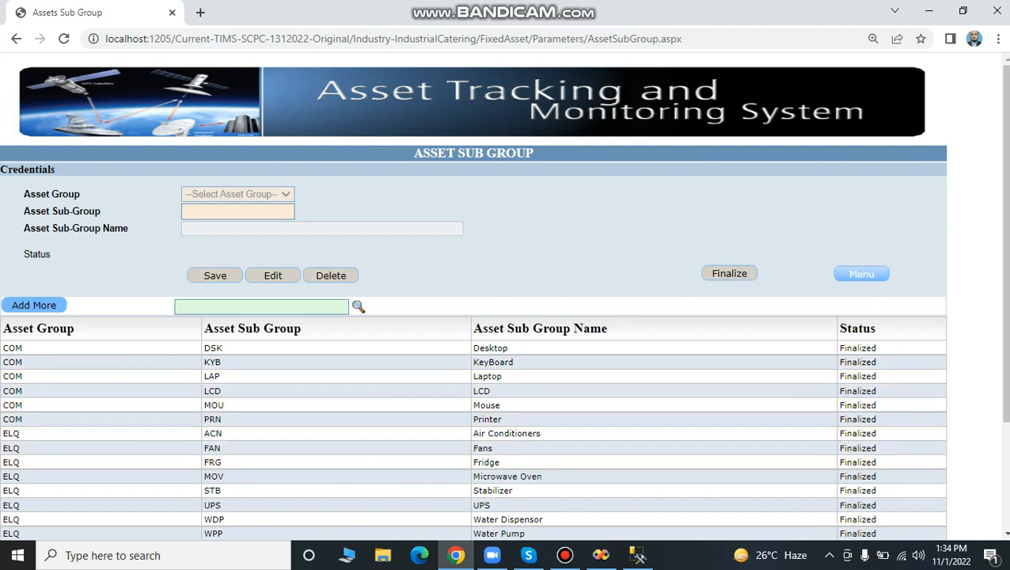
click(861, 273)
- View the Asset Type parameters, display the MicroSoft KeyBoard record's details, and return to the module's home page
mouse_move(174, 205)
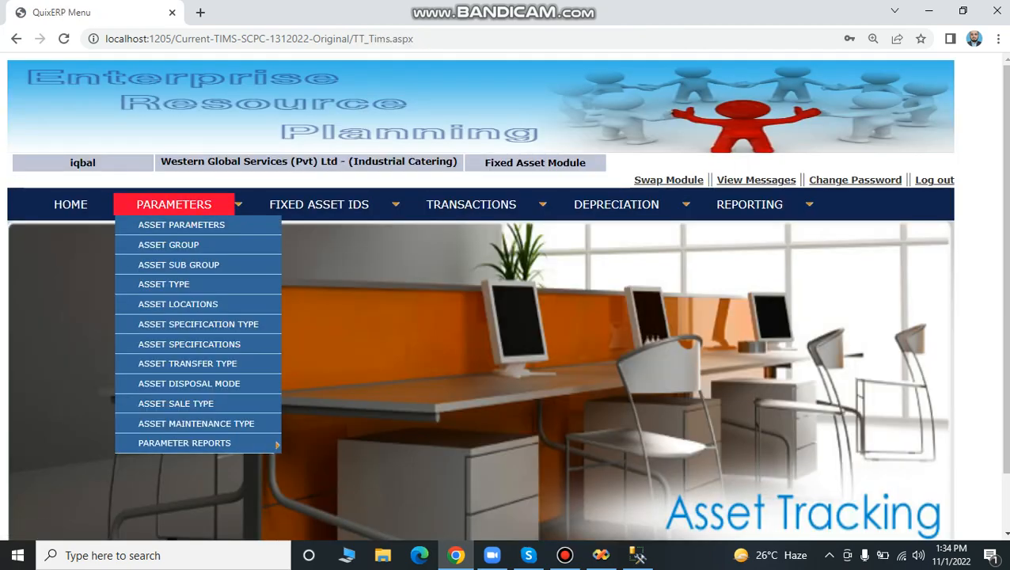
click(167, 280)
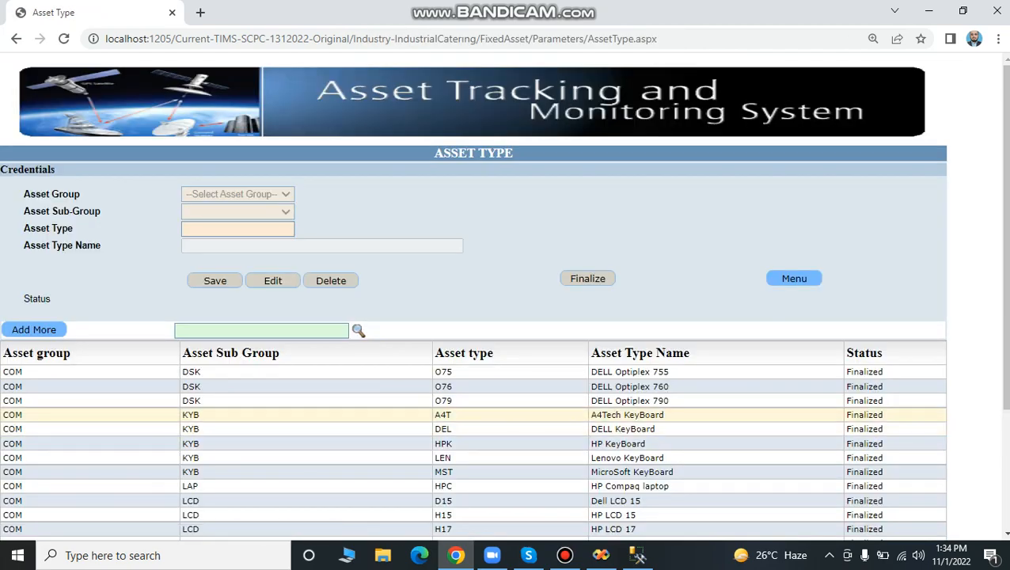
scroll(503, 312, down, 1)
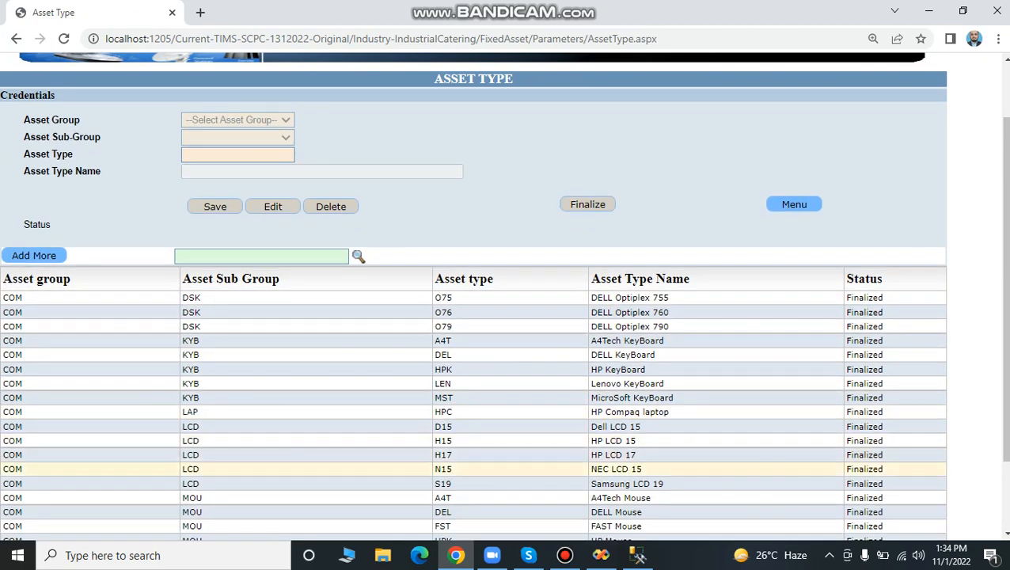
click(632, 398)
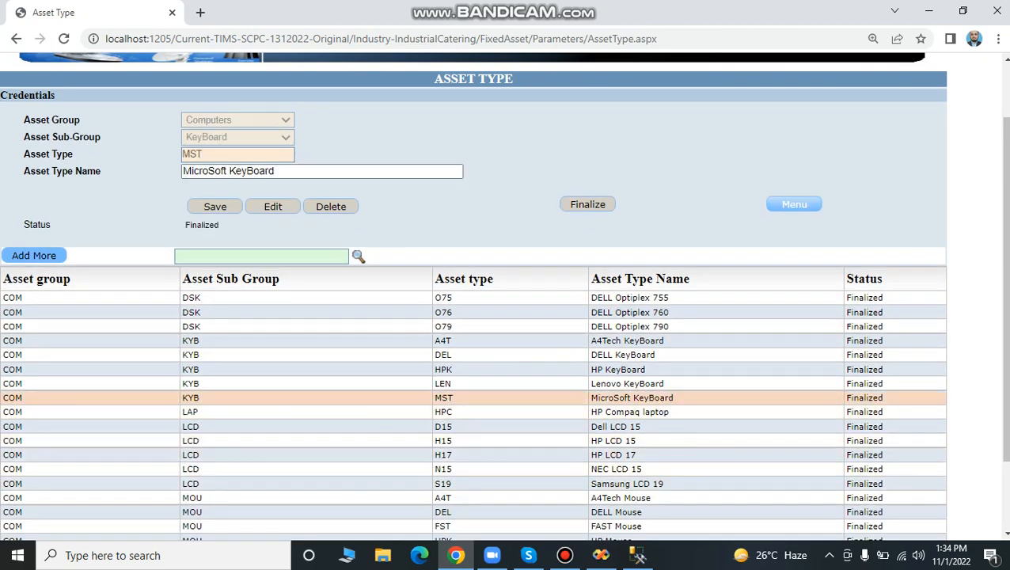
click(794, 204)
- View the Asset Locations and Asset Specification Type parameter pages, returning to the module's home page after each
mouse_move(174, 205)
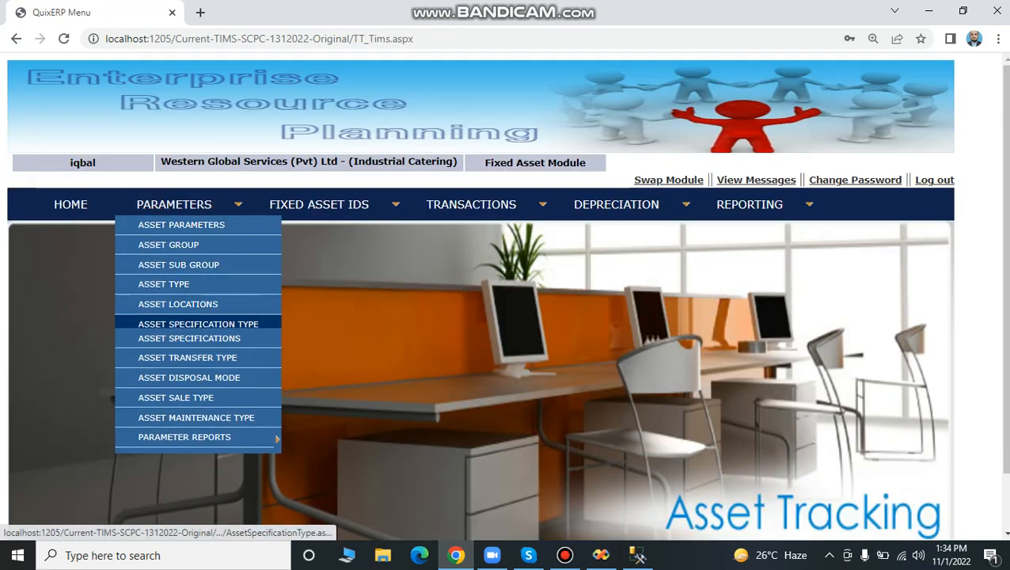
click(178, 298)
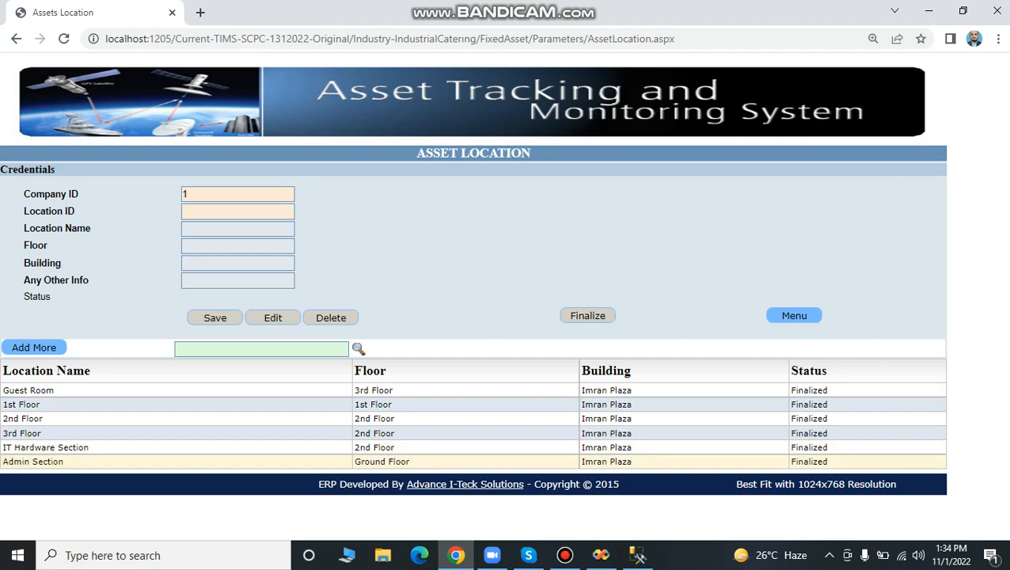
click(794, 315)
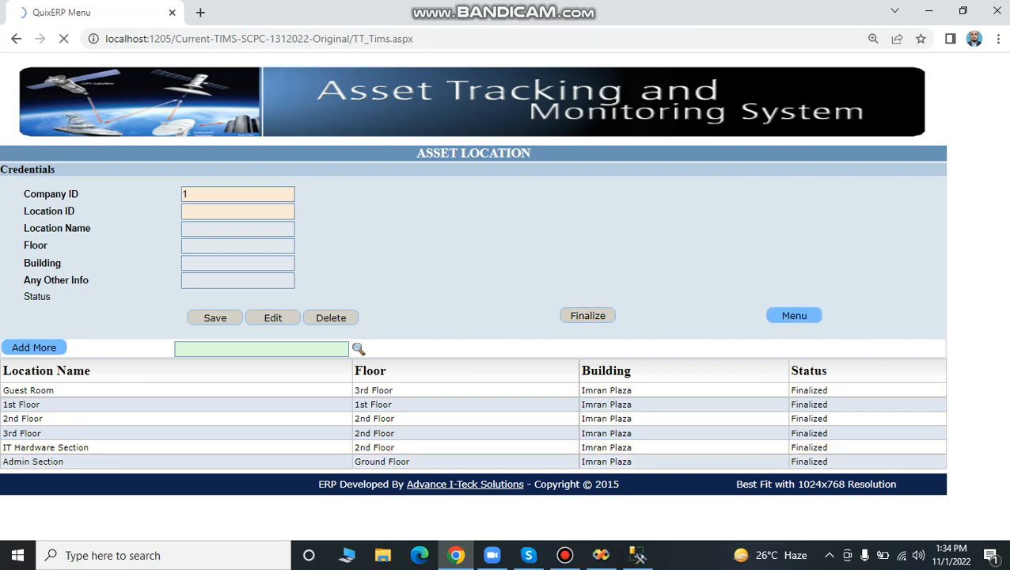
mouse_move(174, 205)
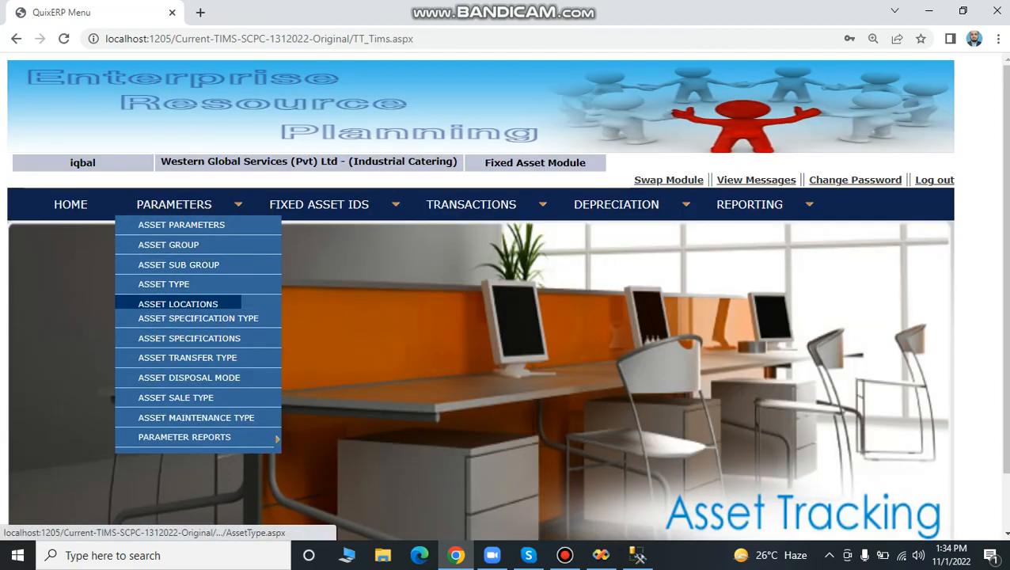
click(198, 318)
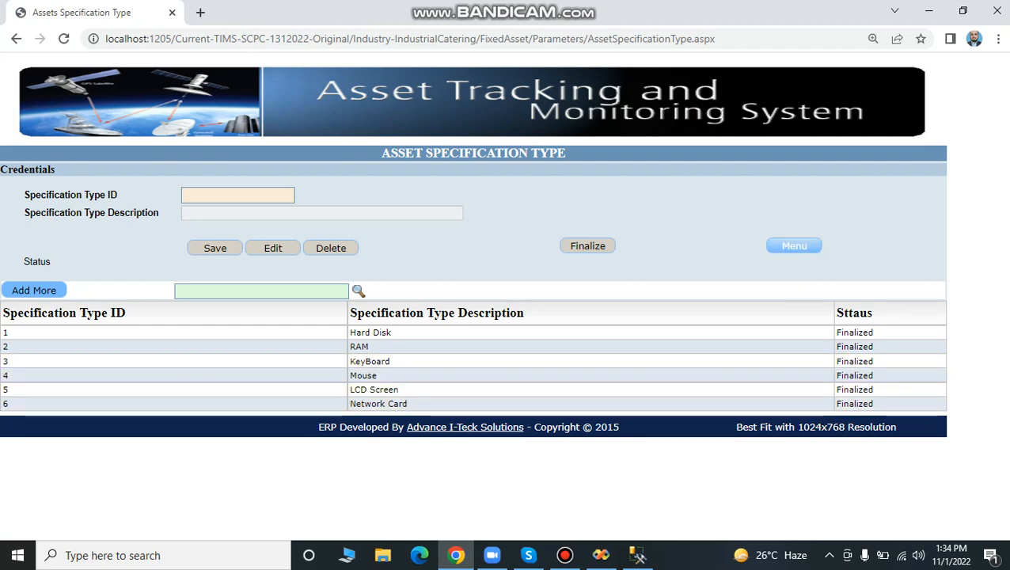
click(794, 245)
- View the Asset Specifications parameters, display the Hard Disk, RAM and KeyBoard records in turn, and return to the module's home page
mouse_move(174, 204)
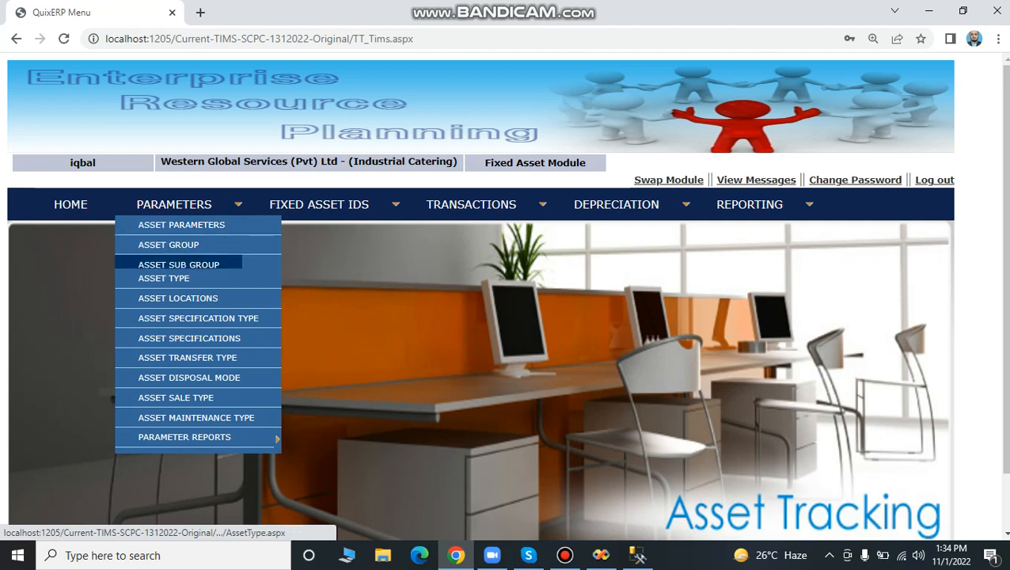
click(189, 345)
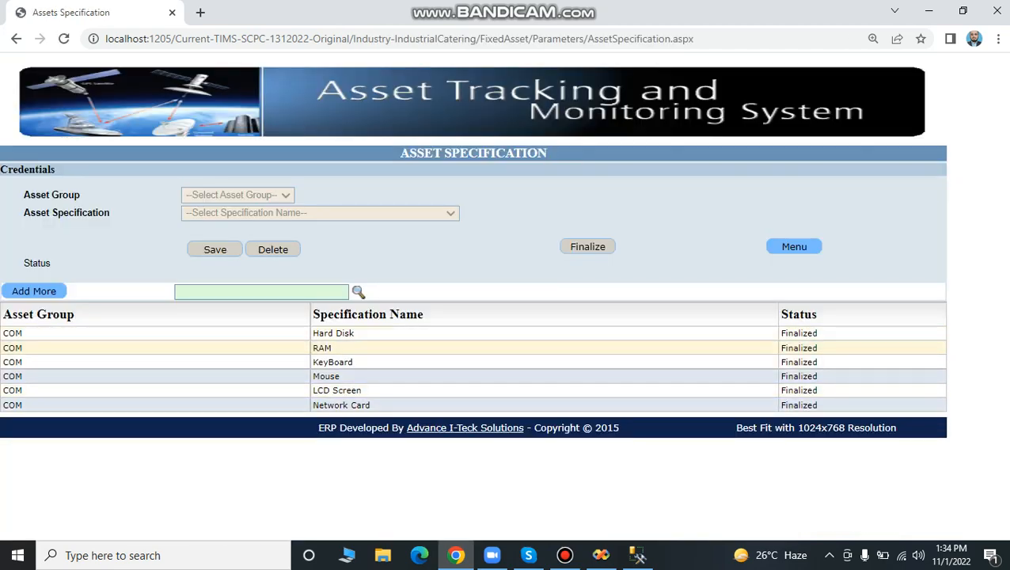
click(333, 333)
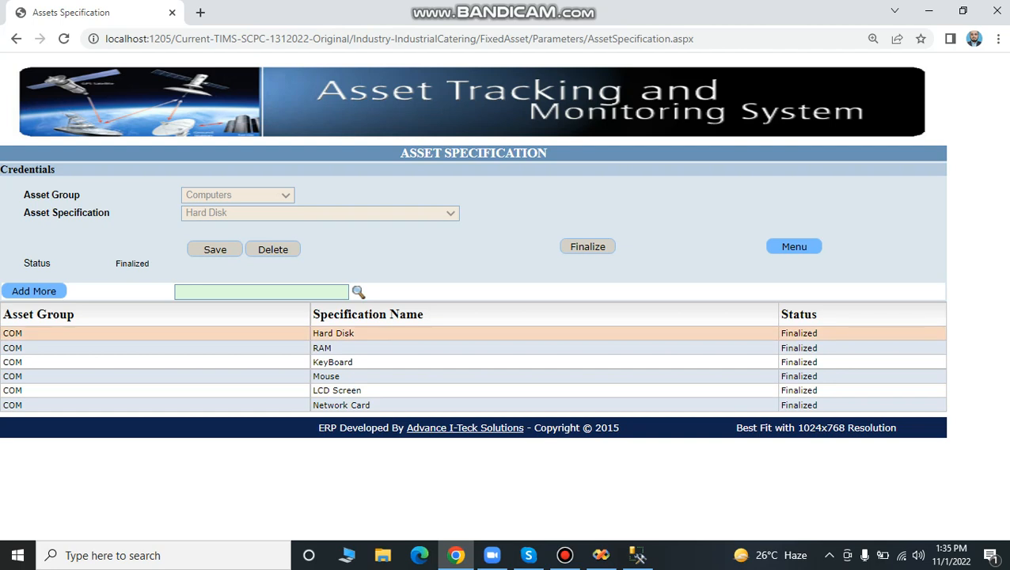
click(322, 348)
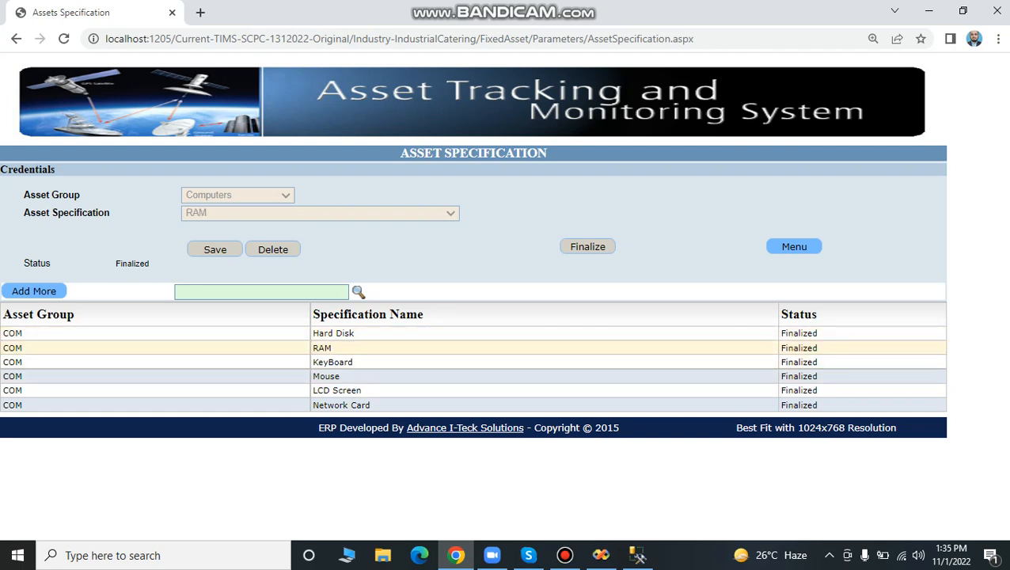
click(332, 362)
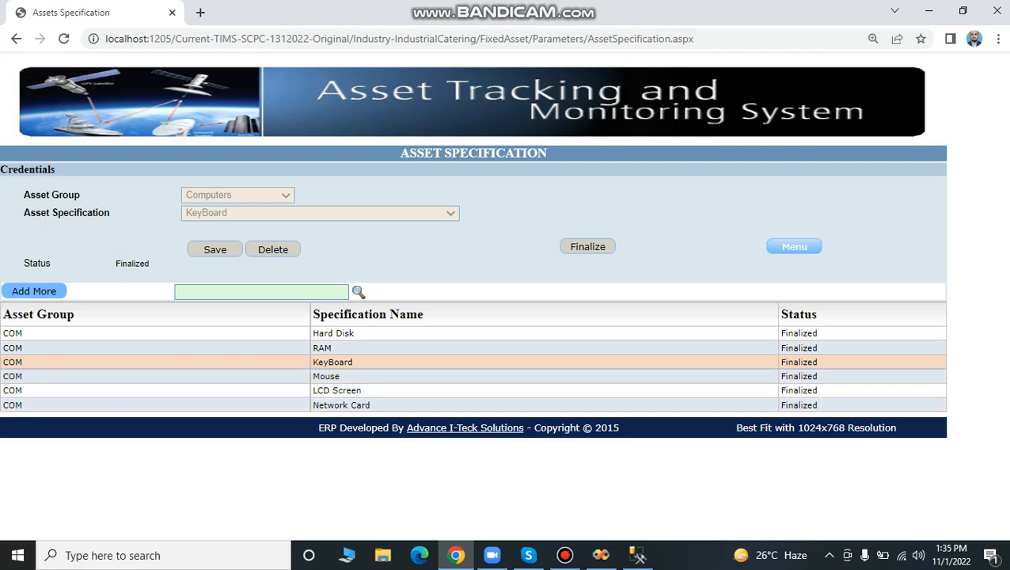
click(794, 246)
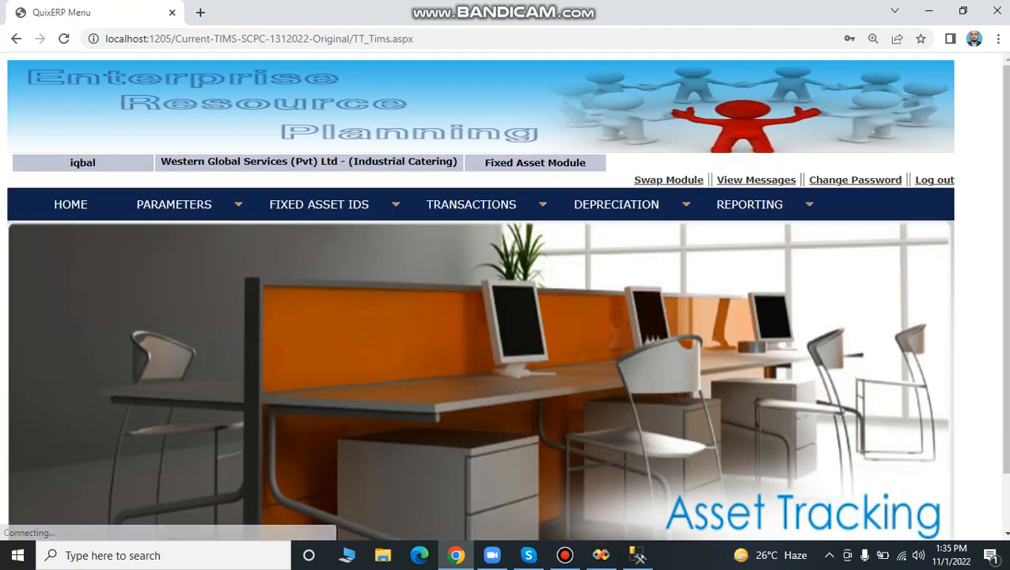
- View the Asset Transfer Type parameters and return to the module's home page
mouse_move(174, 204)
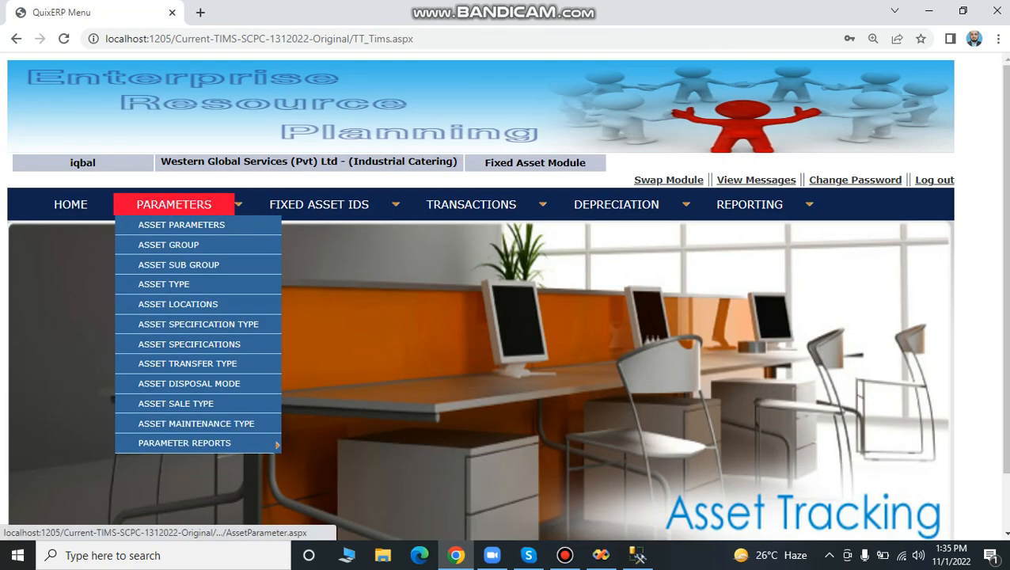
click(188, 363)
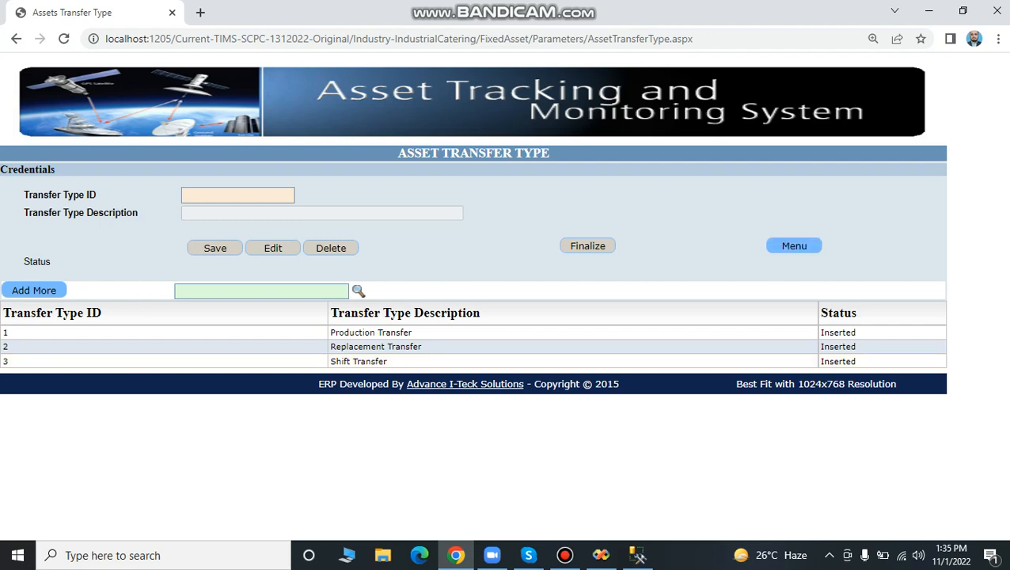
click(794, 245)
- View the Asset Disposal Mode parameters, return to the module's home page, and open the Asset Maintenance Type parameters
click(189, 383)
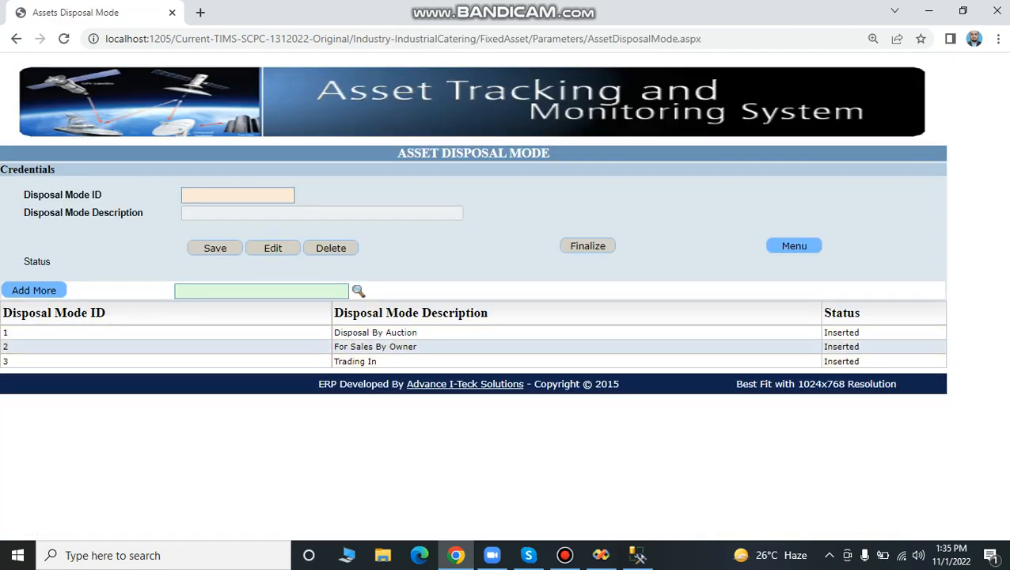
click(795, 247)
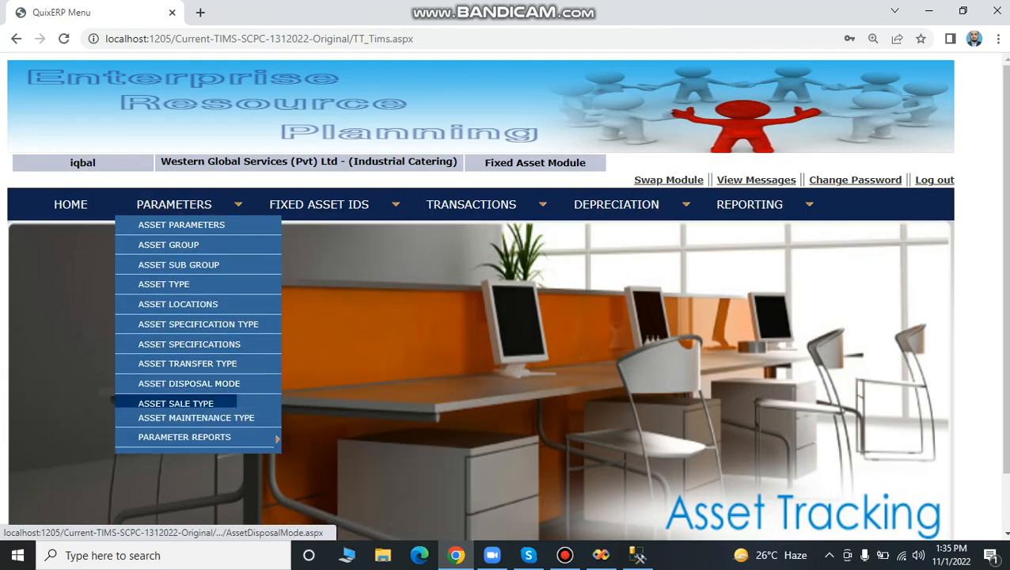
click(197, 423)
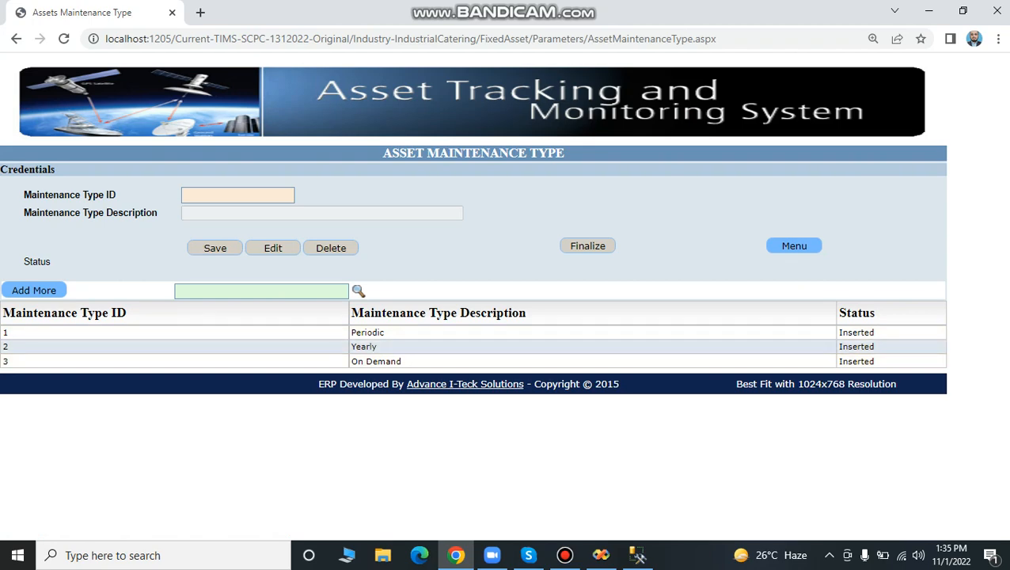
- Return to the module's home page, open the Asset ID Generation page, and look over its form and asset list
click(794, 245)
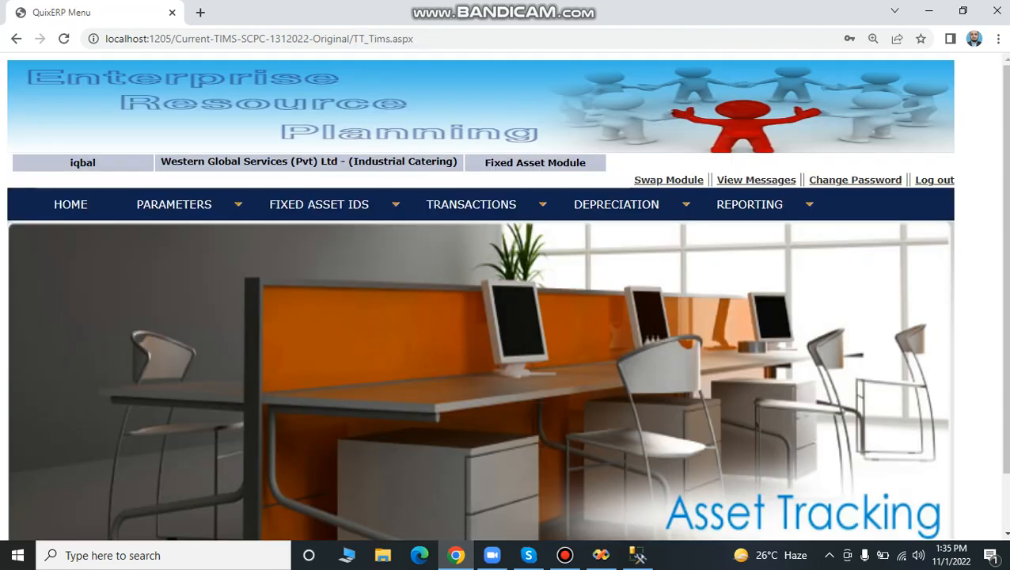
mouse_move(174, 204)
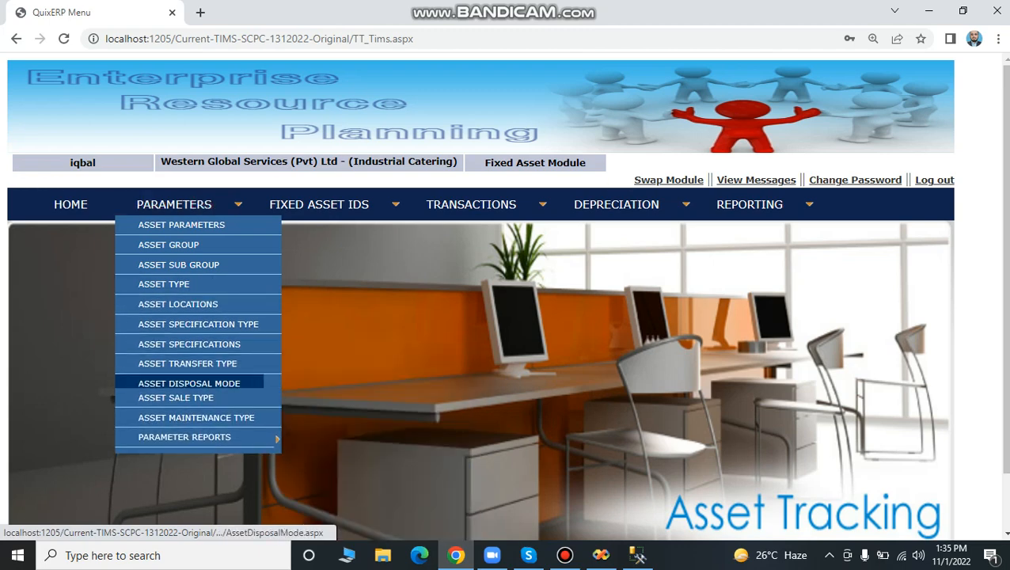
mouse_move(319, 204)
click(317, 225)
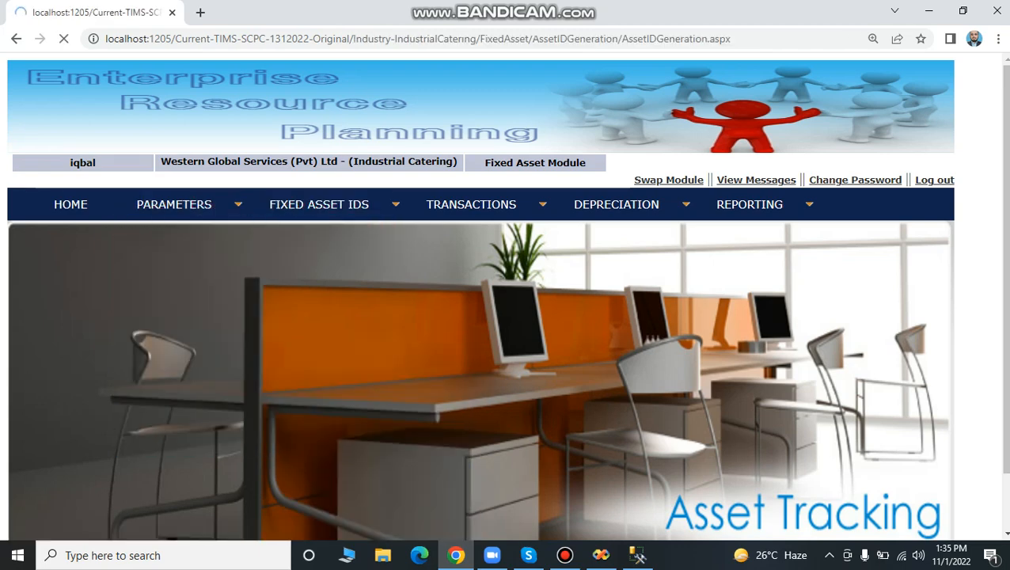
scroll(475, 388, down, 4)
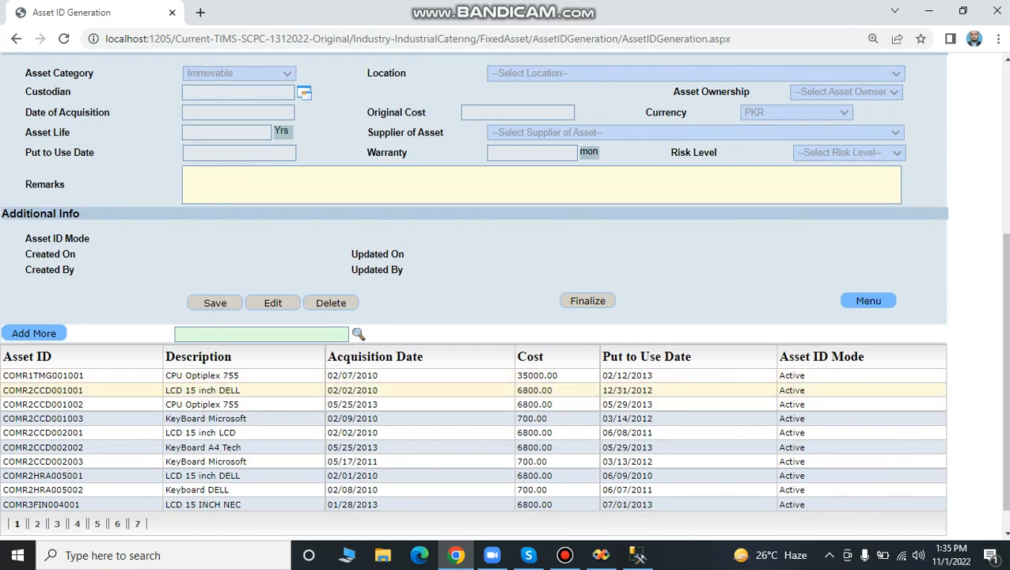
scroll(475, 317, up, 2)
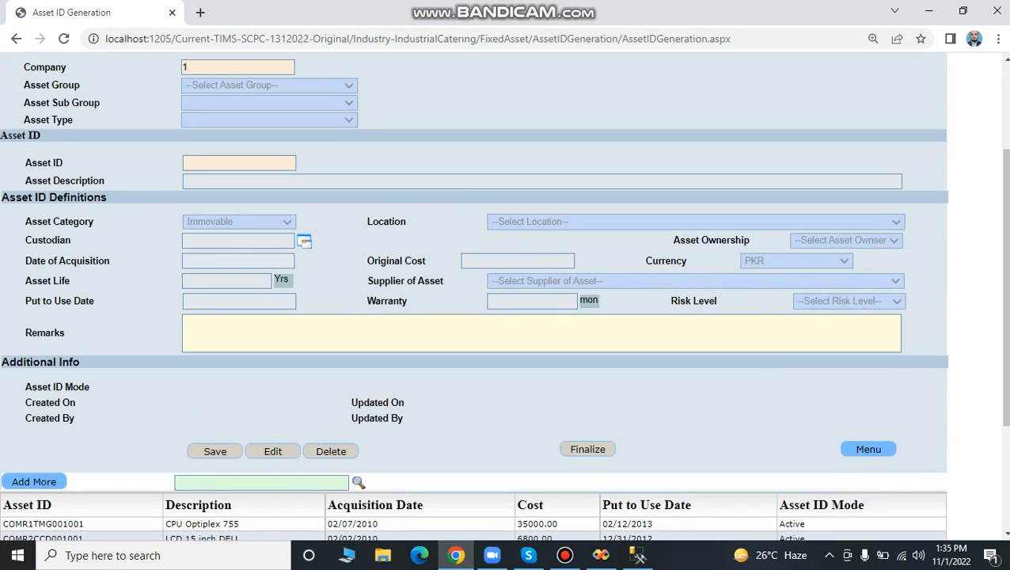
scroll(475, 356, down, 3)
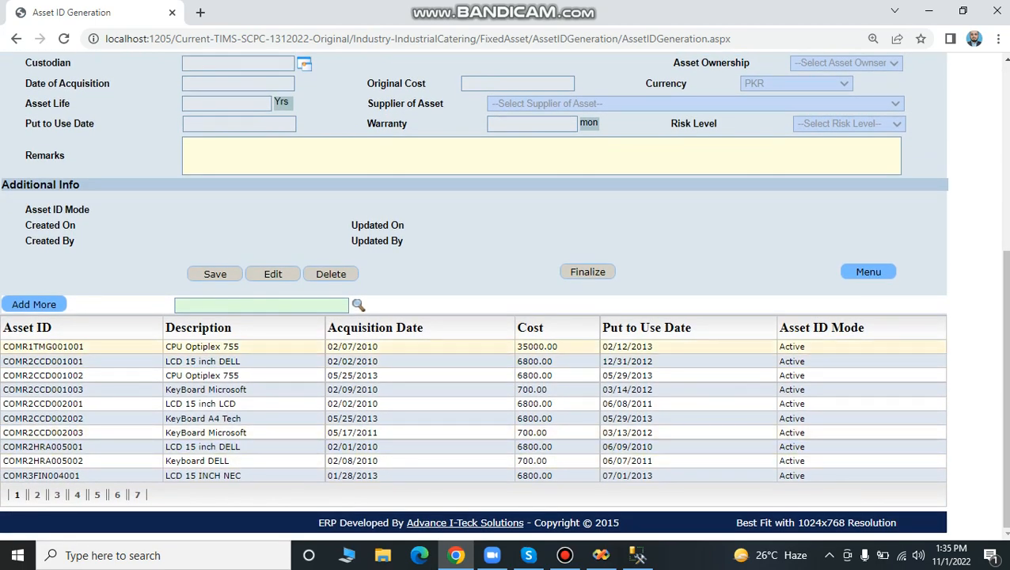
- Display the first CPU Optiplex 755 asset record and review its group, ID, definition and additional information sections
click(201, 347)
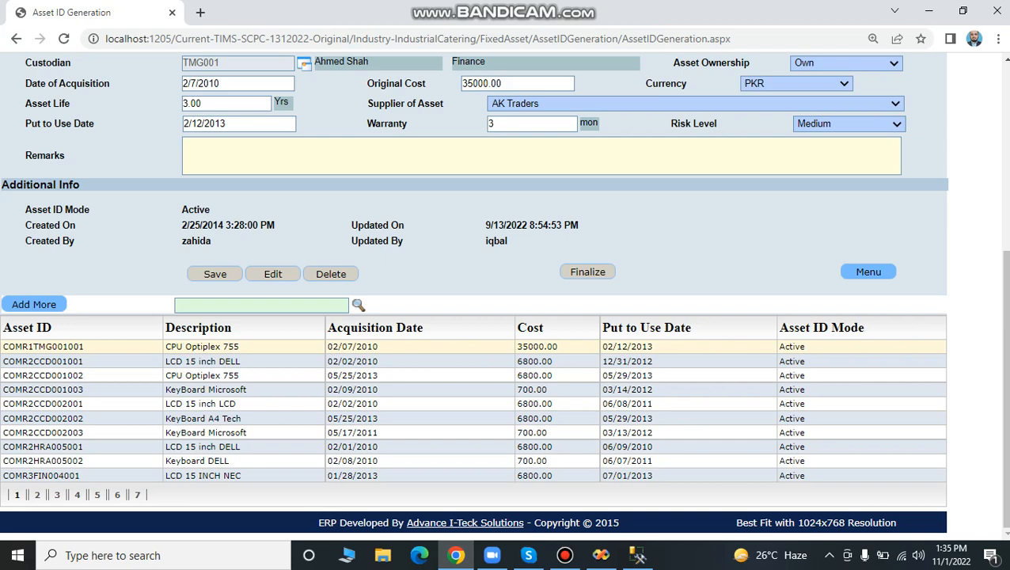
scroll(475, 317, up, 3)
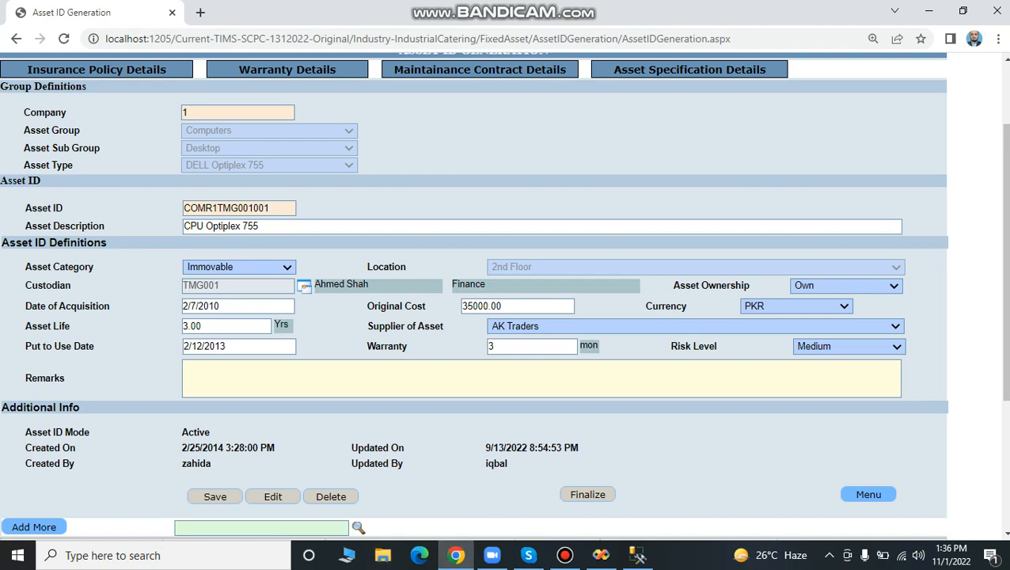
scroll(504, 296, up, 1)
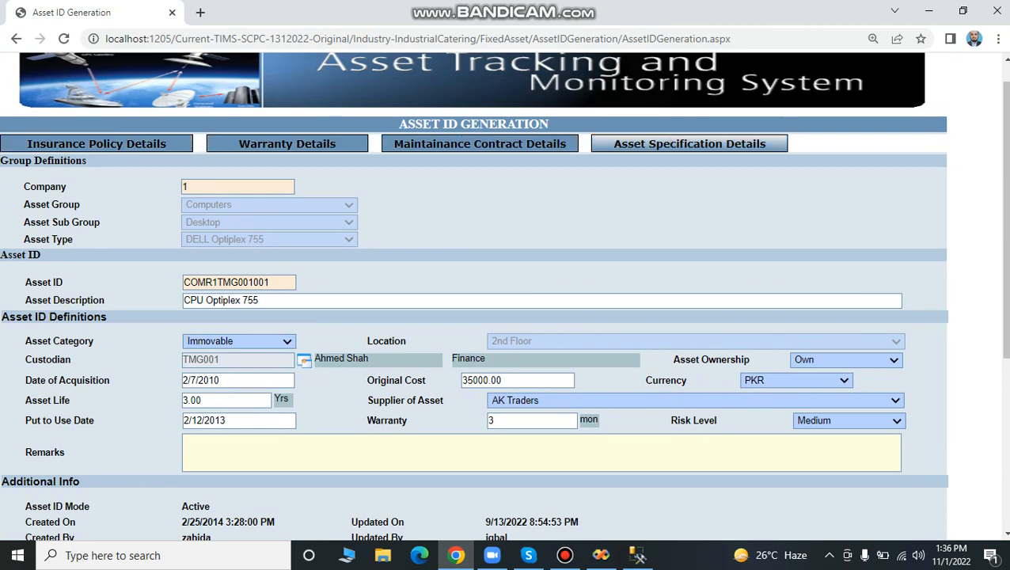
scroll(503, 296, down, 3)
scroll(504, 295, up, 4)
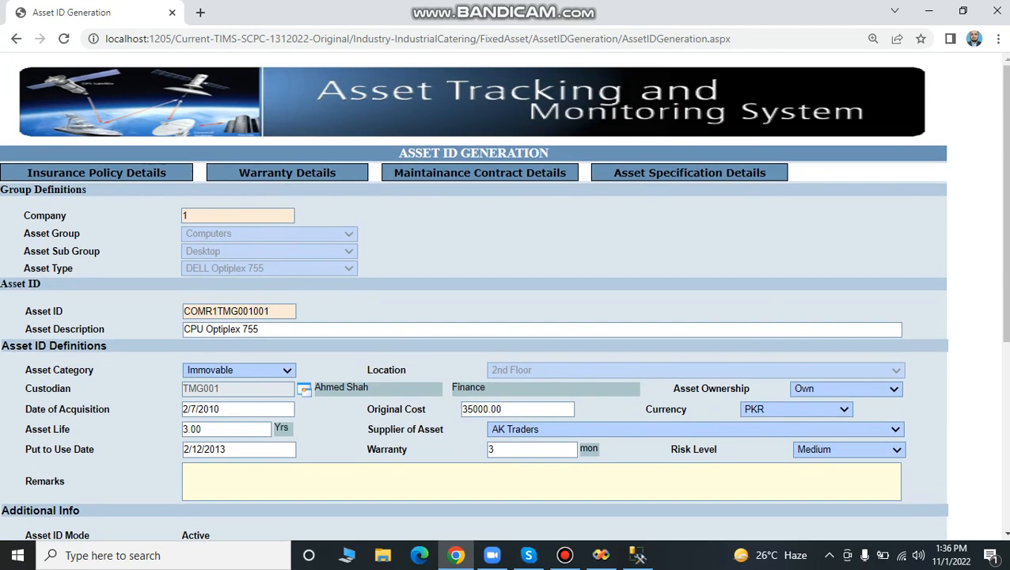
- View the CPU Optiplex 755's Insurance Policy Details, display its insurance record, check the company, policy and date fields, and return to Asset ID Generation
click(97, 172)
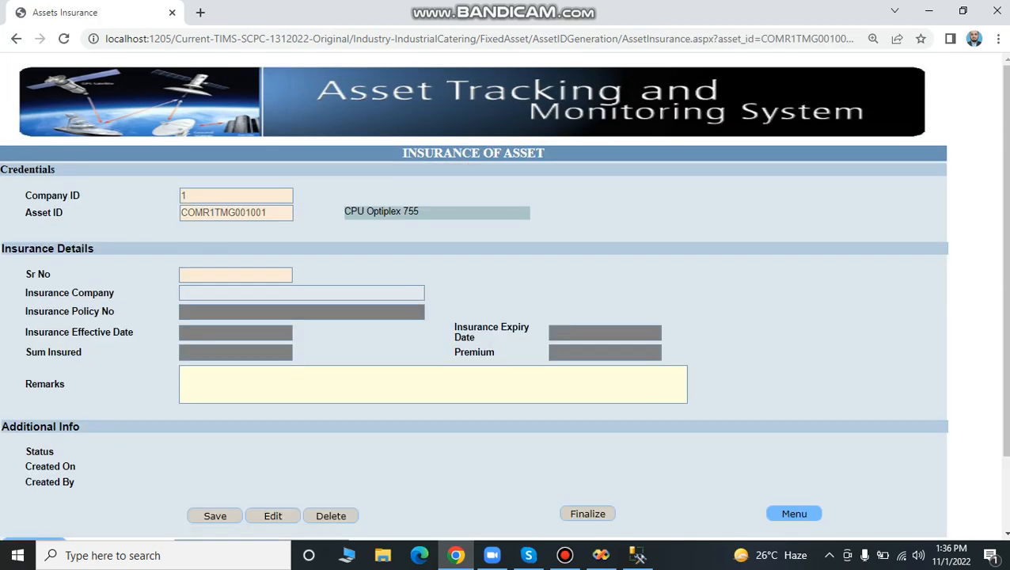
scroll(504, 295, down, 2)
click(329, 500)
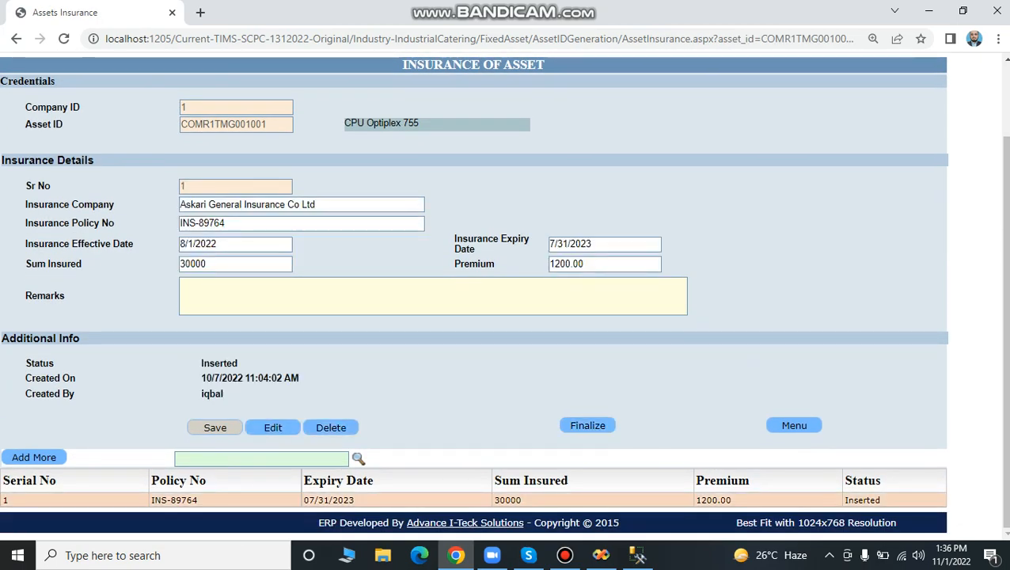
click(332, 205)
click(317, 224)
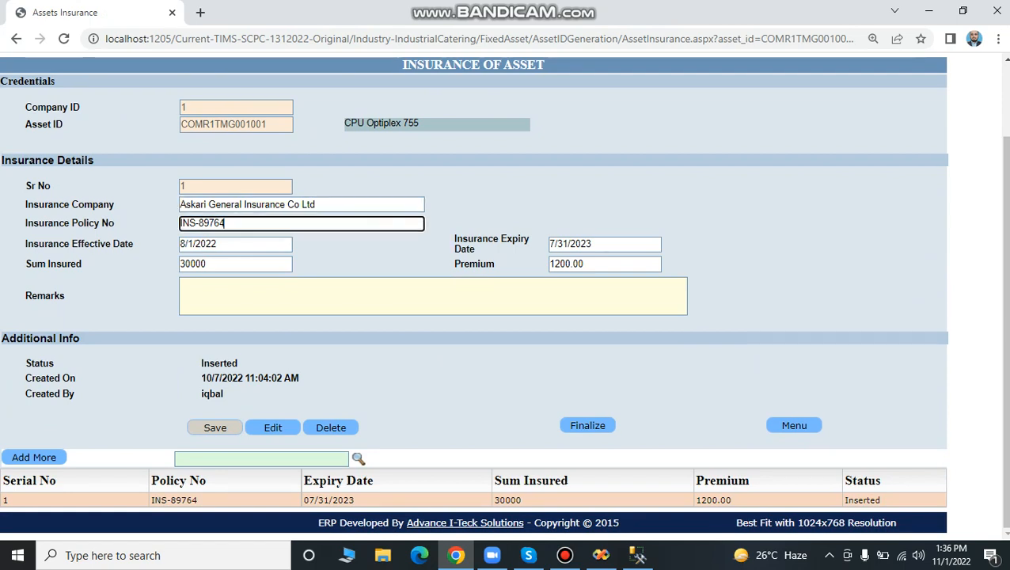
click(608, 245)
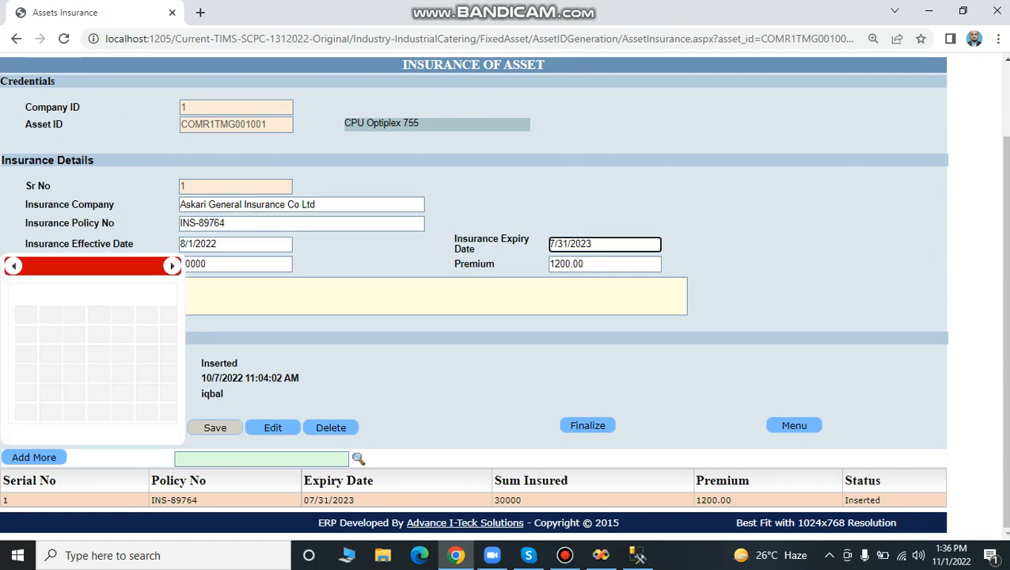
click(241, 244)
click(364, 249)
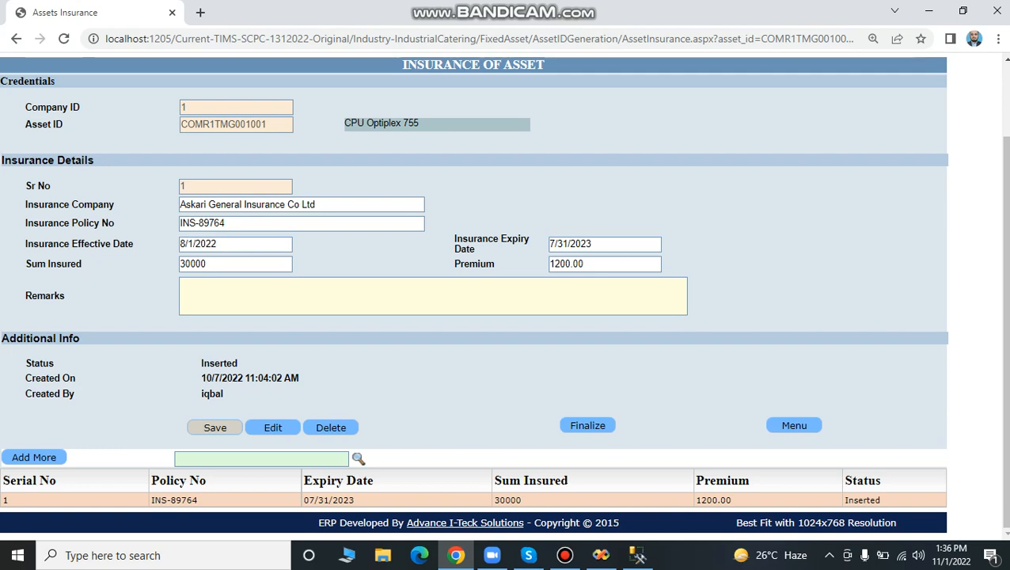
click(16, 38)
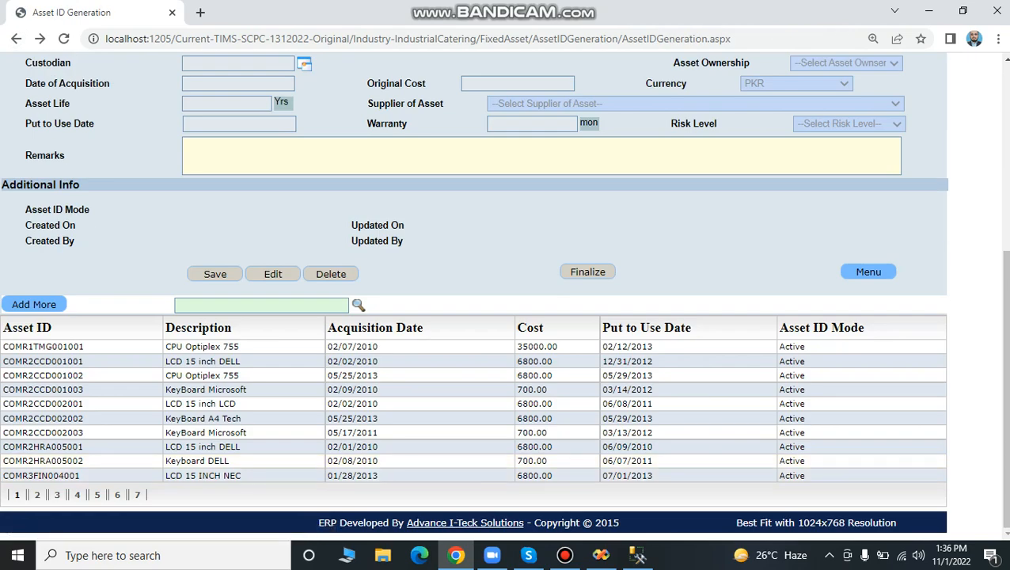
- Display the first CPU Optiplex 755 record again, review the fields of its Warranty Details record, and return to Asset ID Generation
click(142, 347)
scroll(473, 294, up, 5)
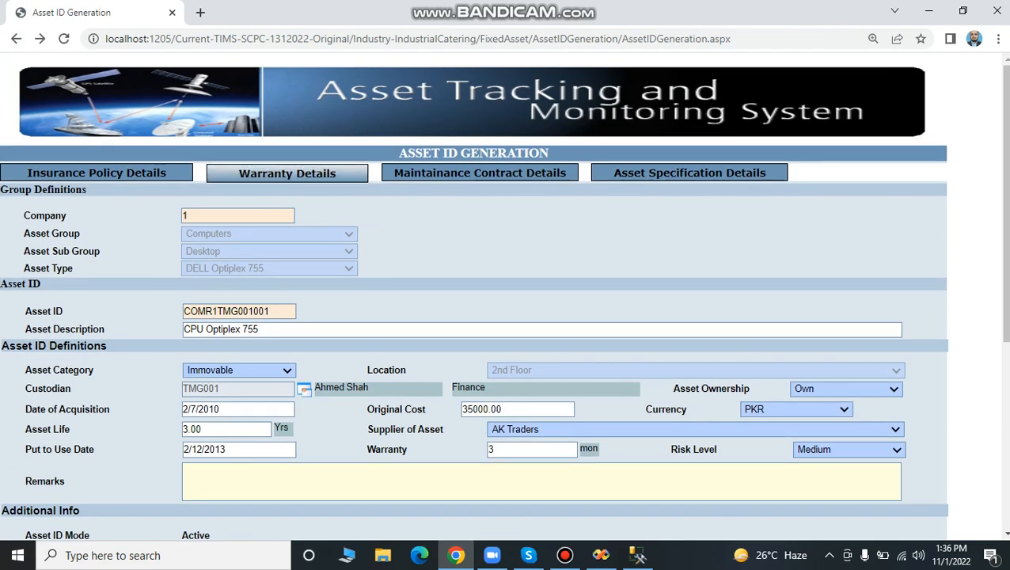
click(287, 172)
scroll(286, 171, down, 1)
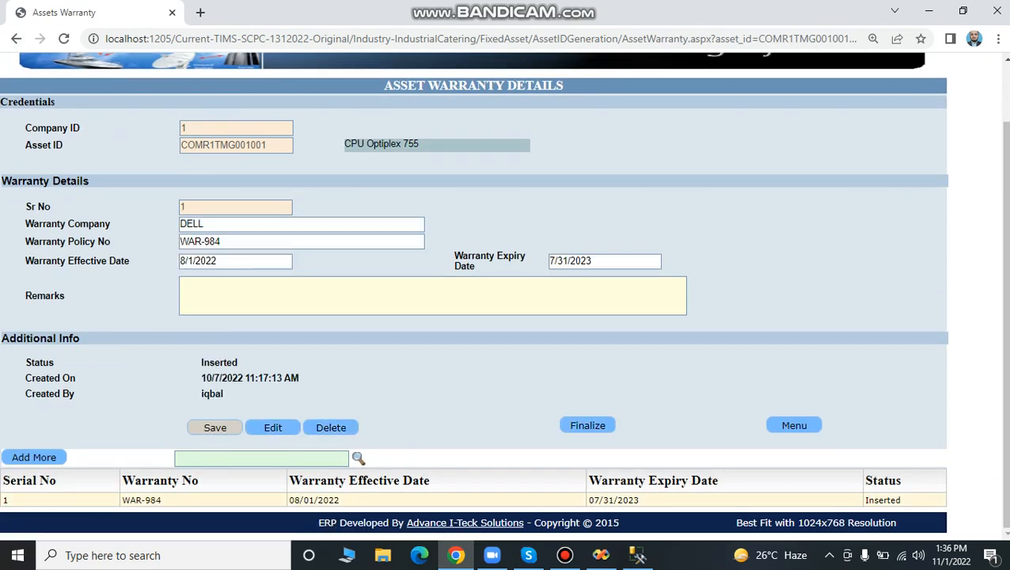
click(269, 224)
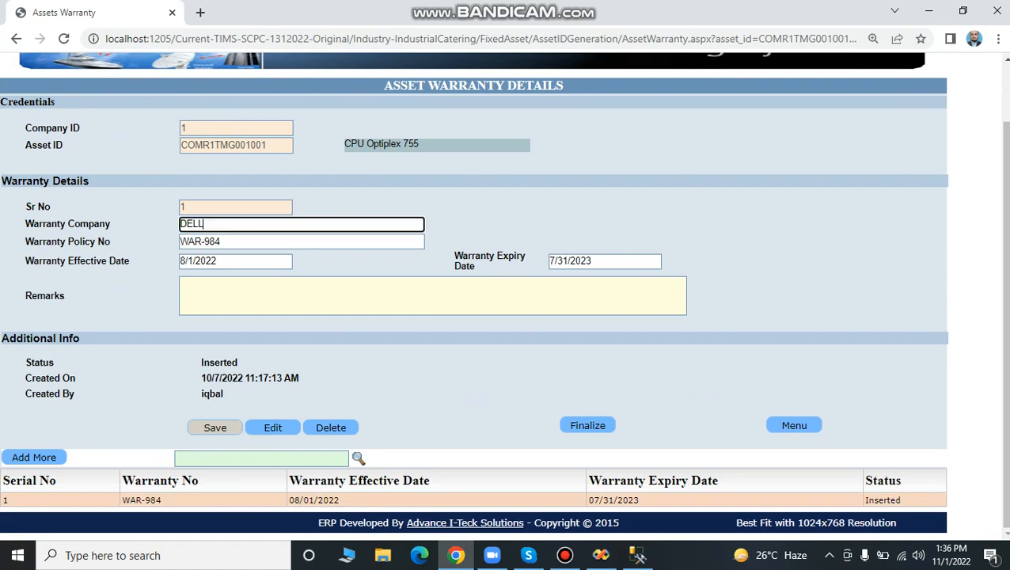
click(269, 242)
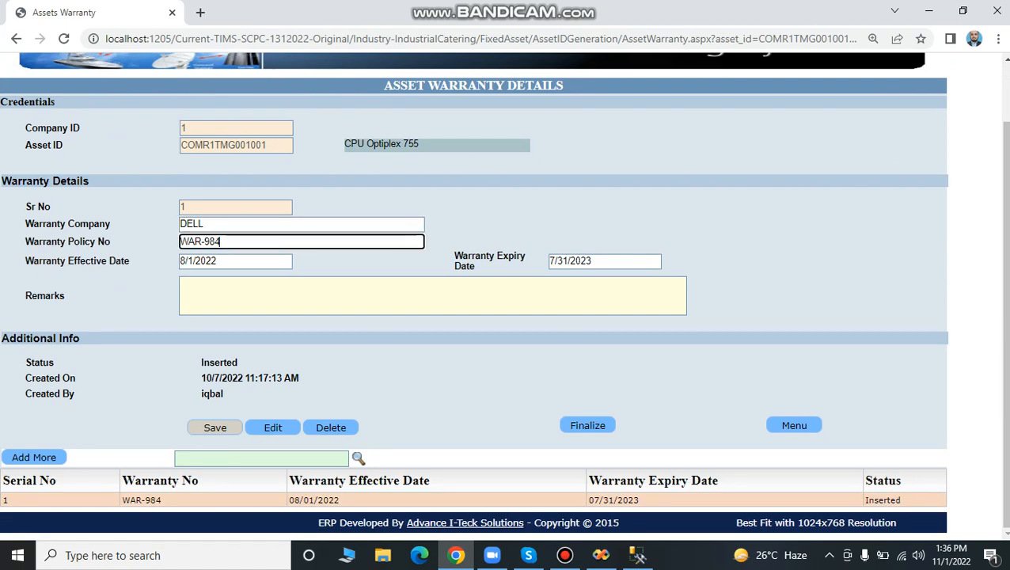
click(301, 295)
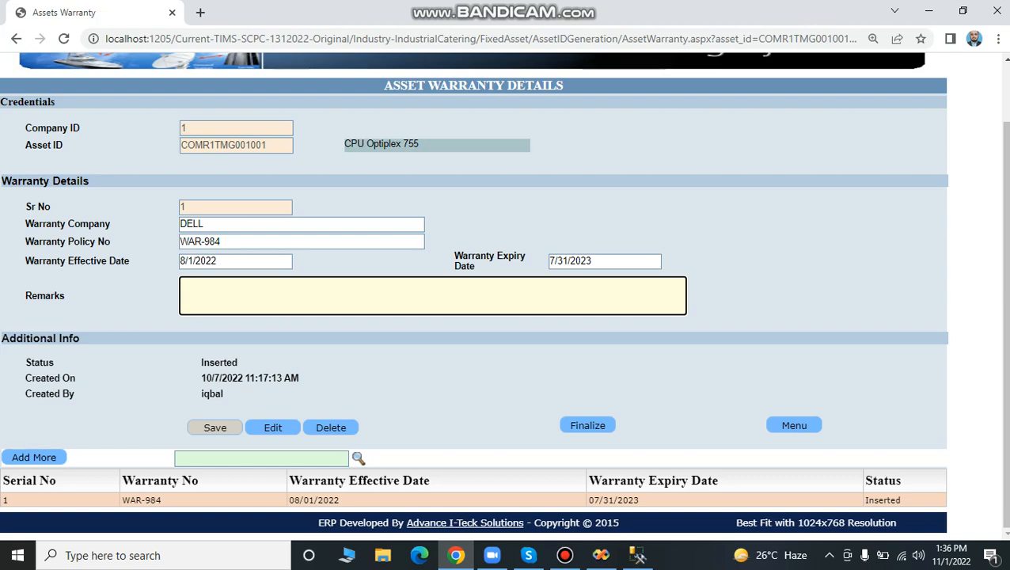
click(16, 39)
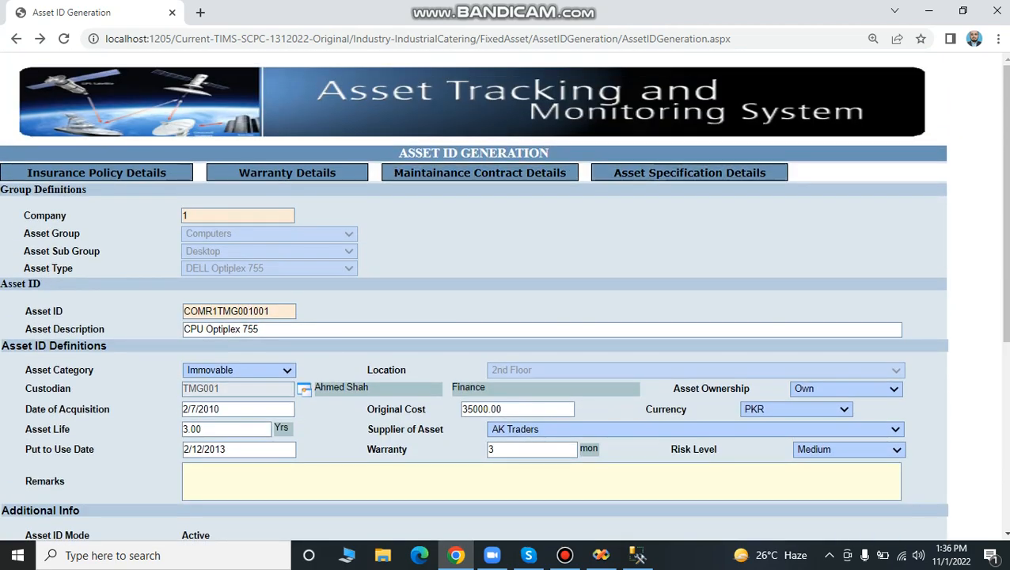
- View the CPU Optiplex 755's Asset Specification Details, go back to Asset ID Generation, and return to the module's home page
click(689, 173)
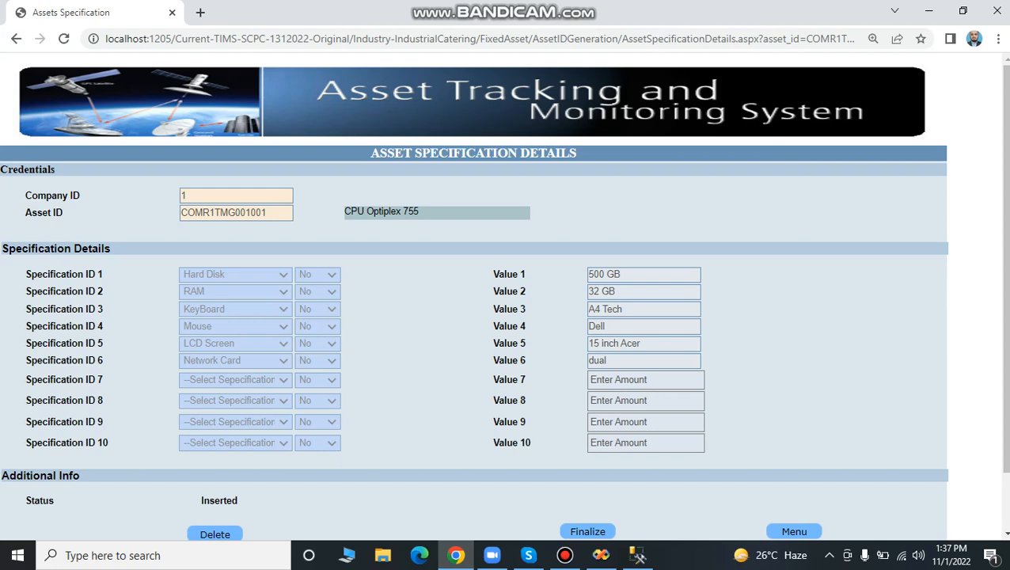
click(17, 39)
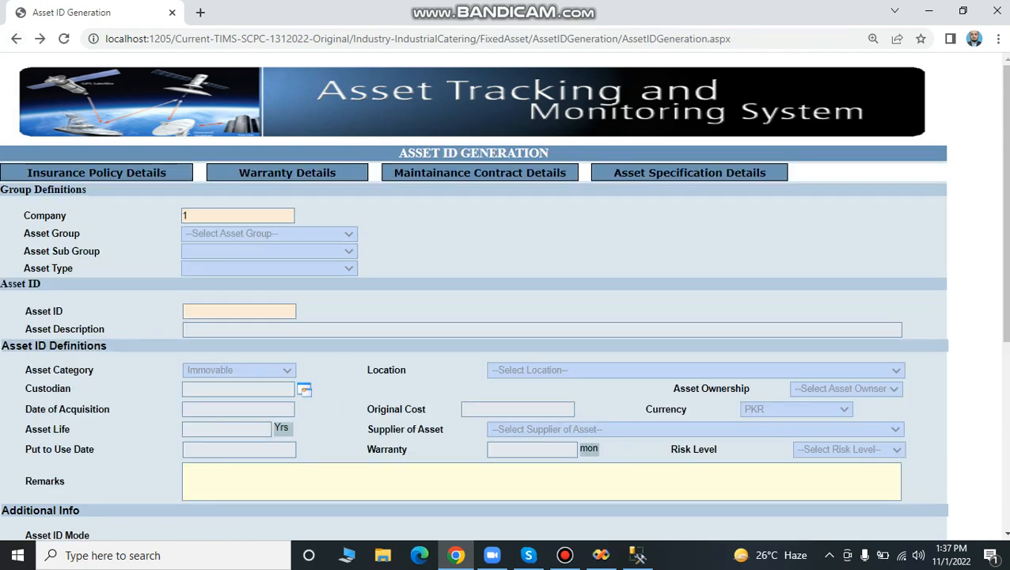
scroll(504, 296, down, 3)
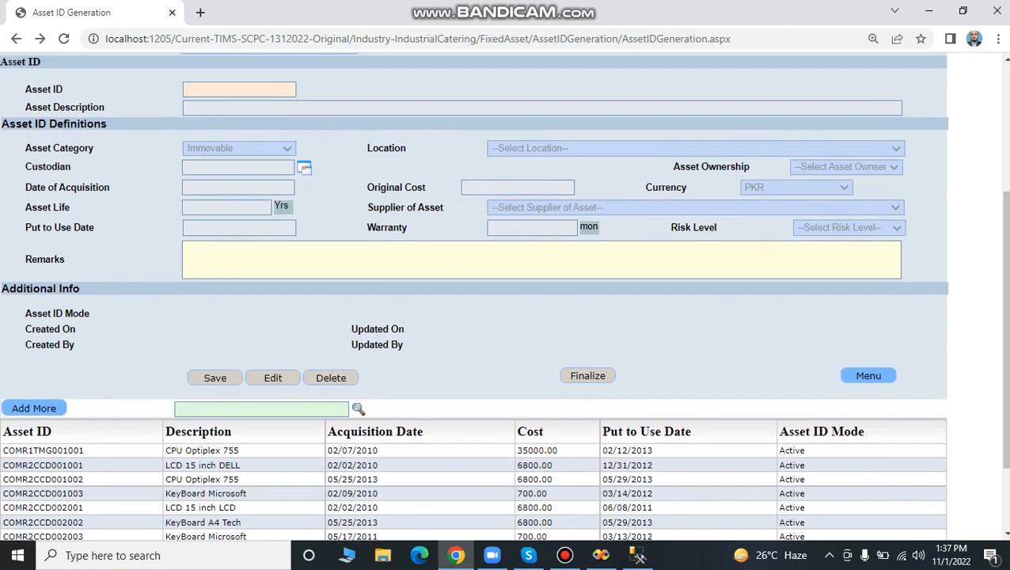
scroll(503, 296, up, 3)
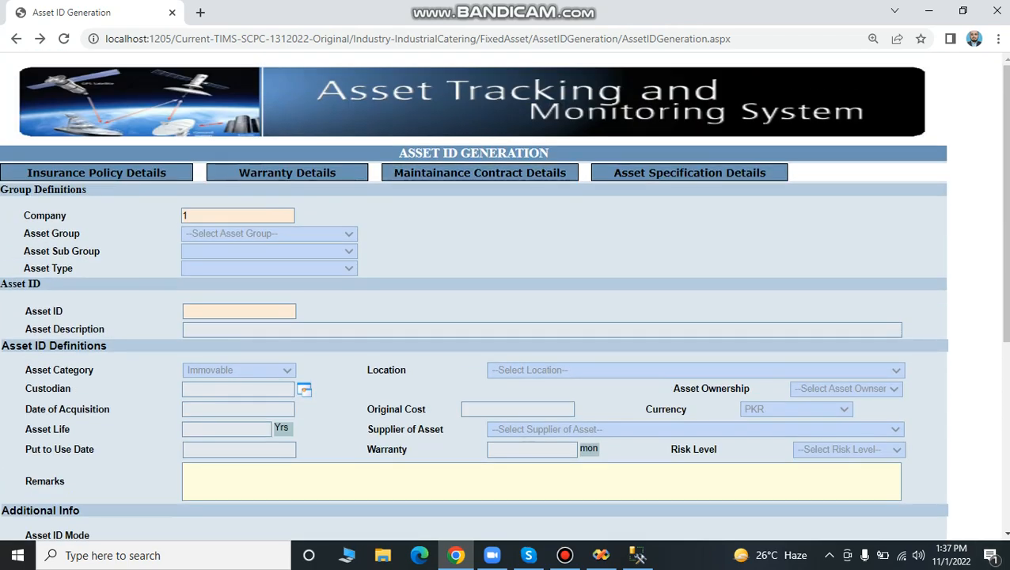
scroll(869, 301, down, 4)
click(868, 301)
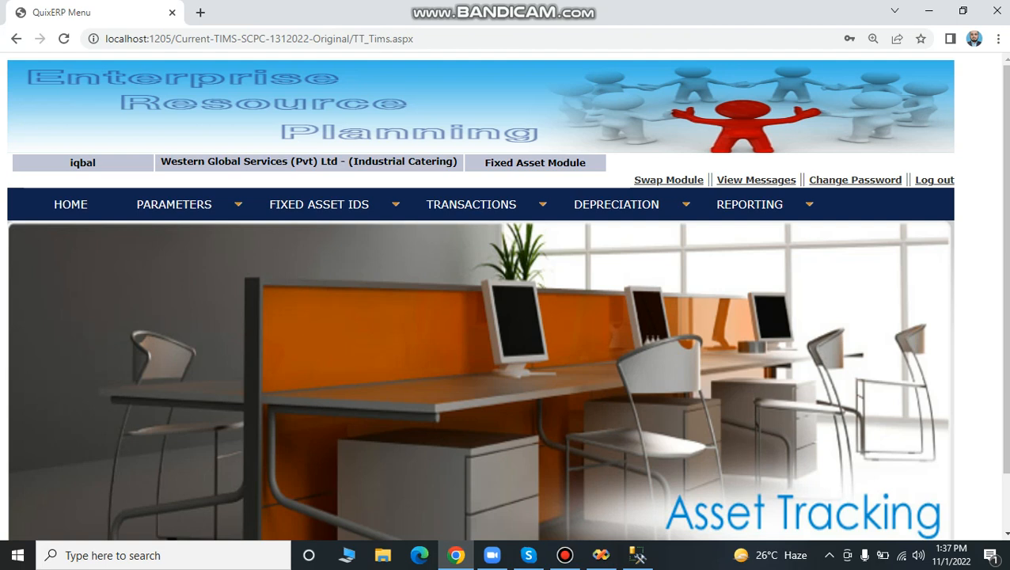
- Open the Acquisition of Assets transaction page and review the Asset Details text of the existing batch
mouse_move(471, 204)
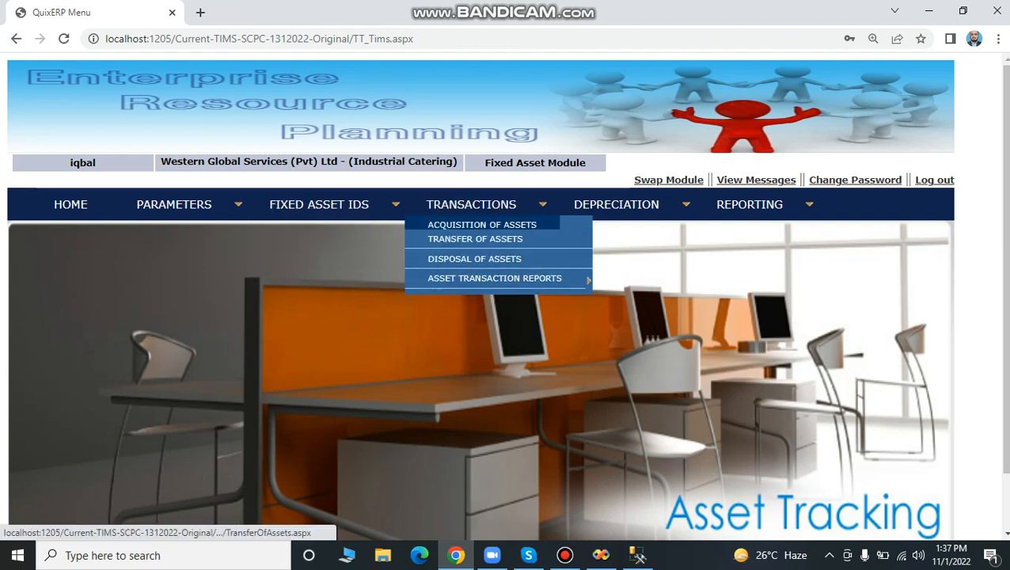
click(482, 225)
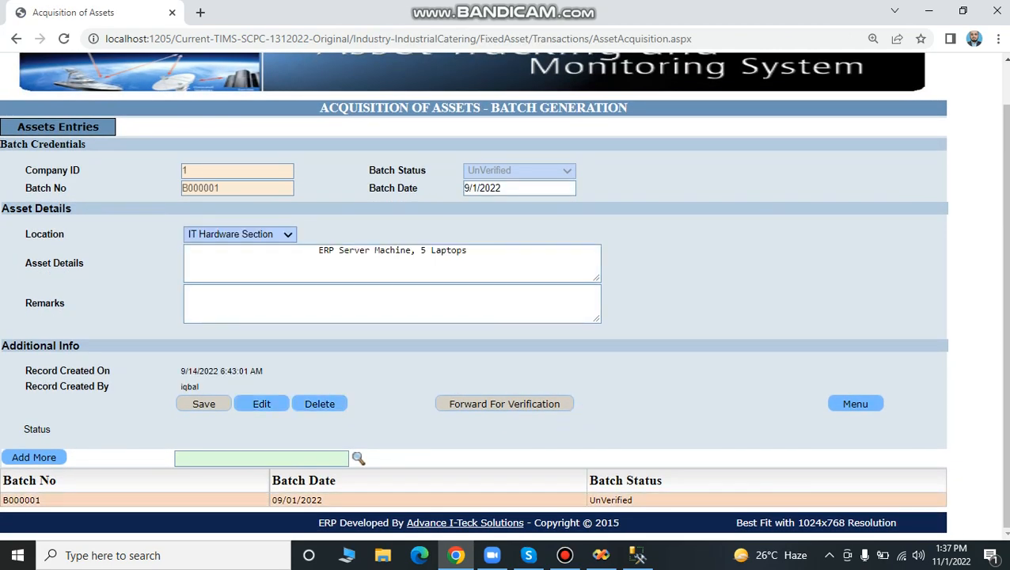
drag(480, 252, 317, 251)
click(414, 252)
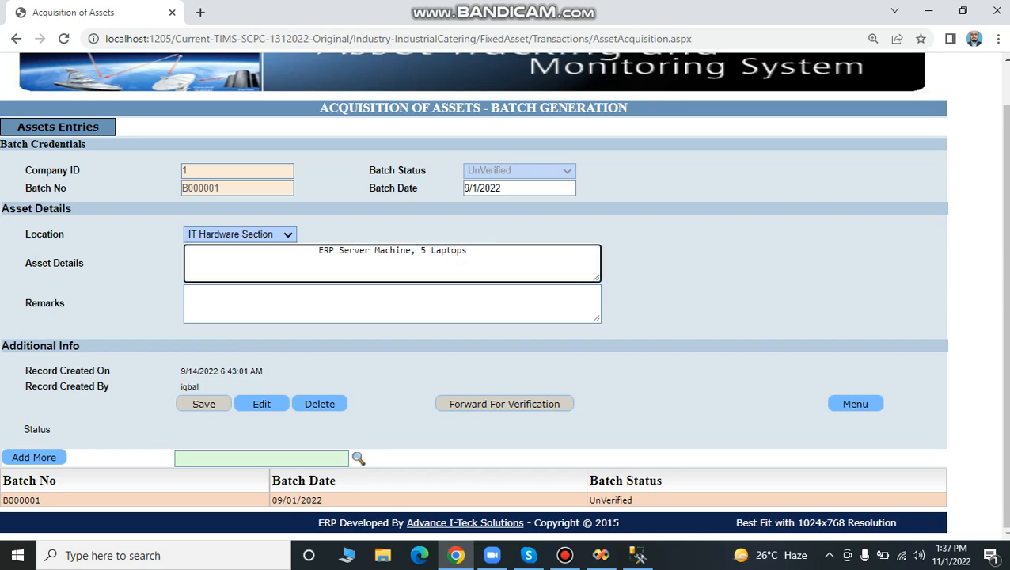
- Open the batch's Assets Entries, display the Laptop entry, and examine its supplier, unit cost and total cost fields
click(58, 127)
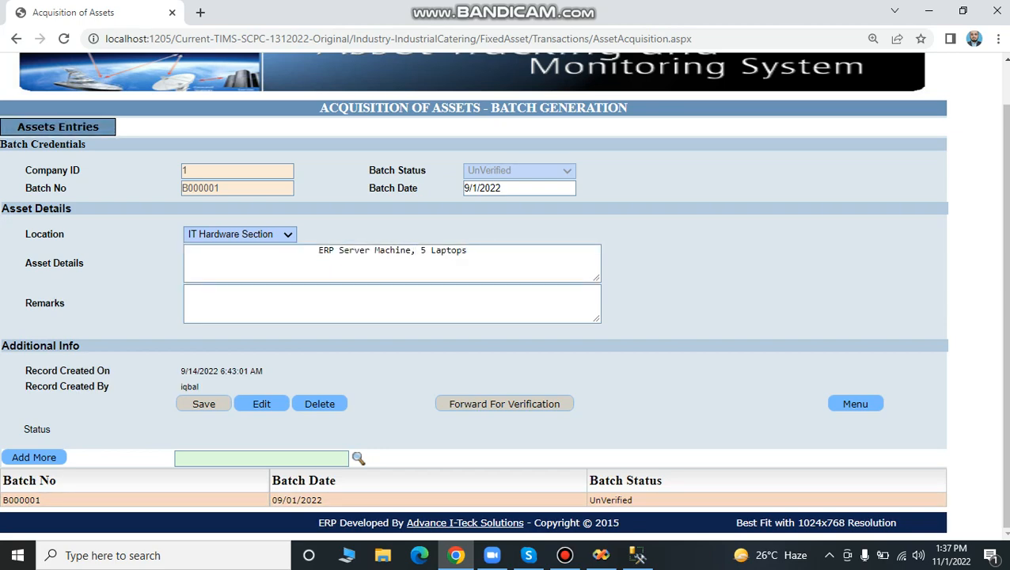
scroll(474, 317, down, 4)
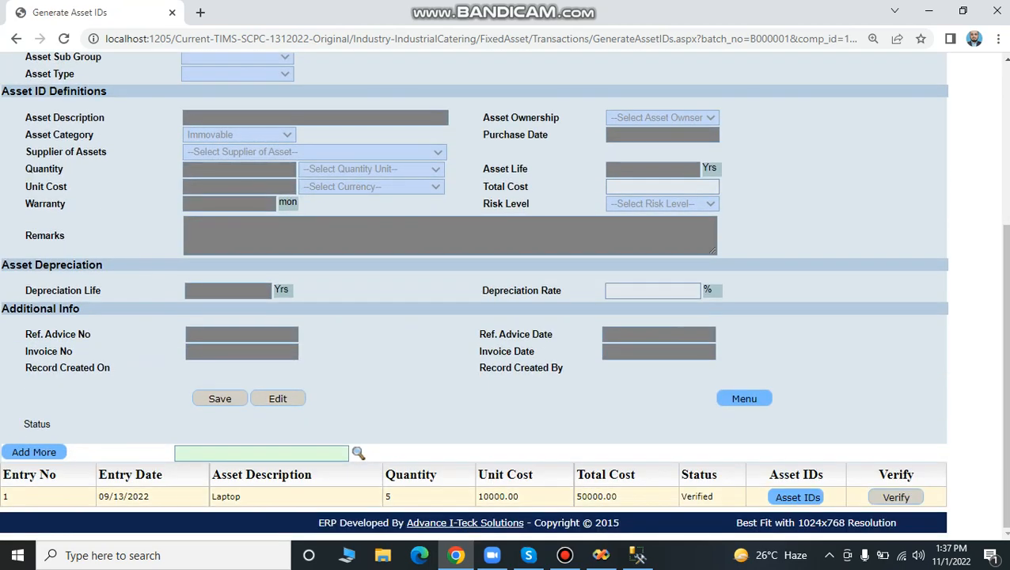
click(356, 496)
scroll(473, 296, up, 1)
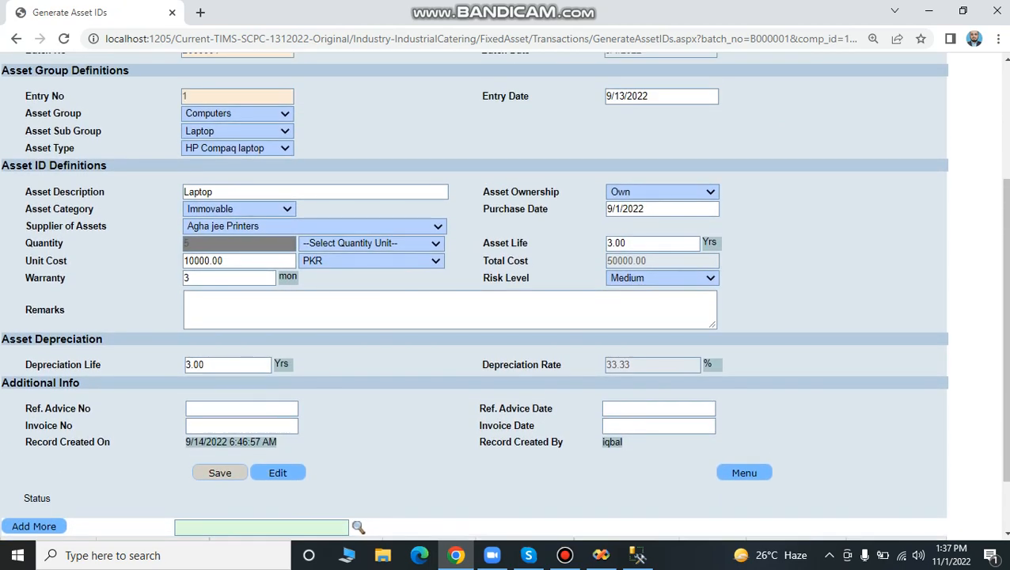
click(315, 226)
click(315, 227)
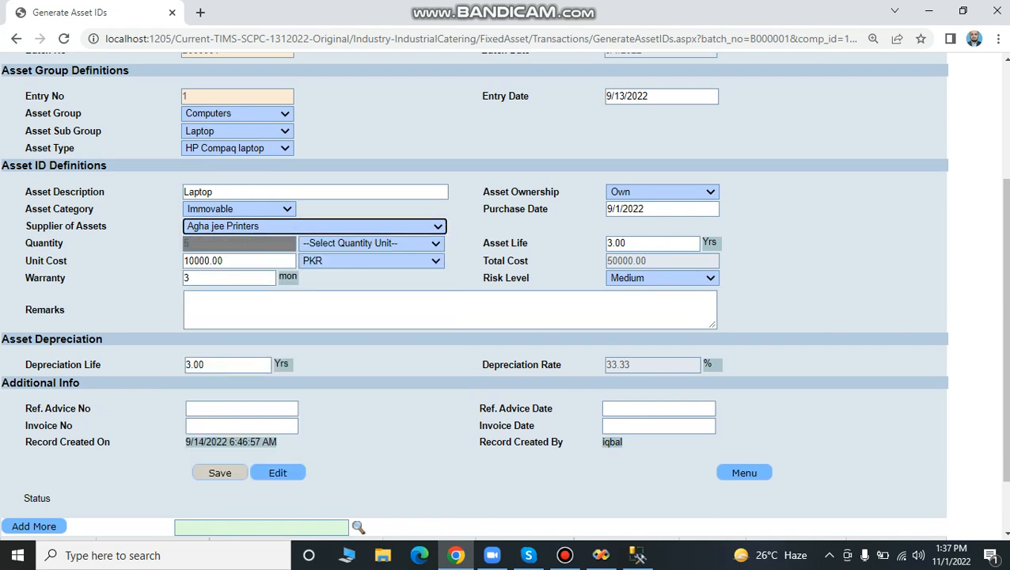
click(239, 261)
click(662, 261)
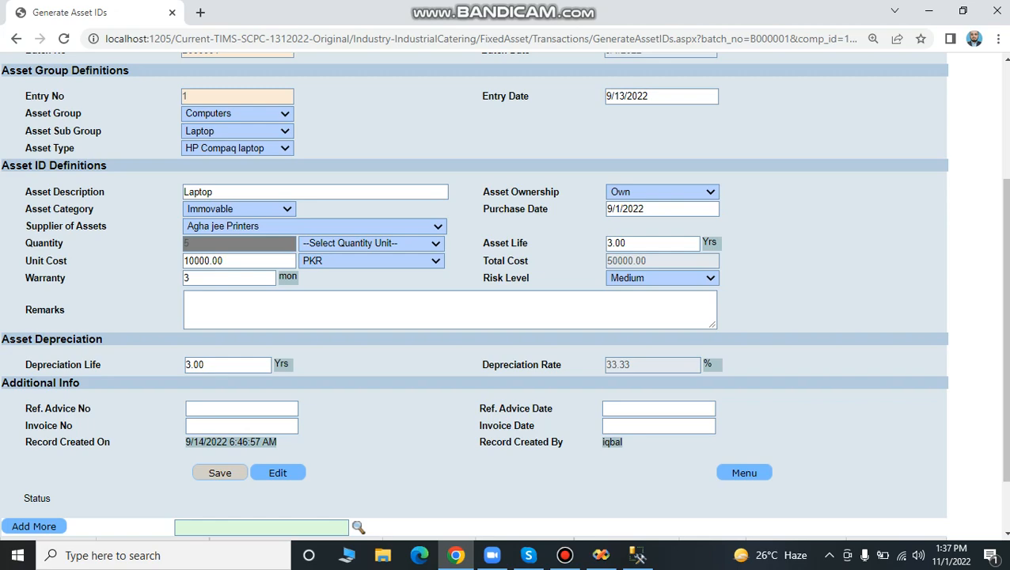
- Review the remaining sections of the Laptop asset entry, from batch credentials to additional info, and return to the module's home page
scroll(475, 297, up, 2)
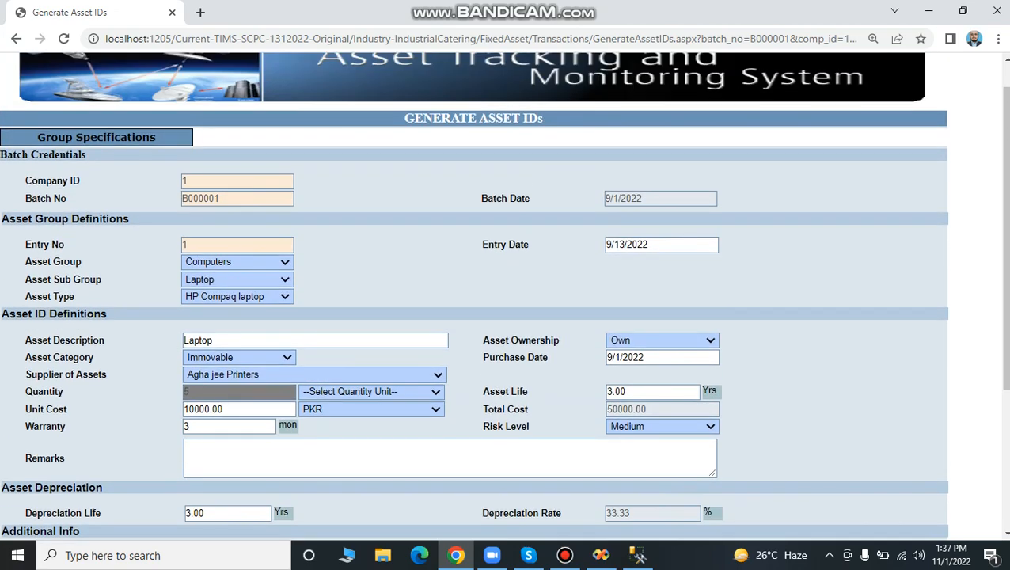
scroll(475, 296, down, 3)
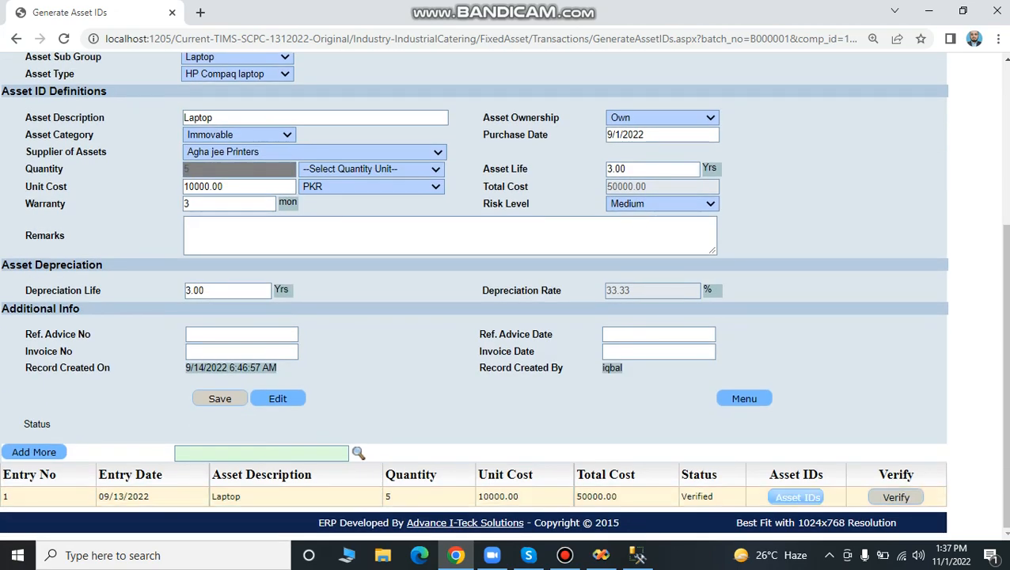
click(744, 398)
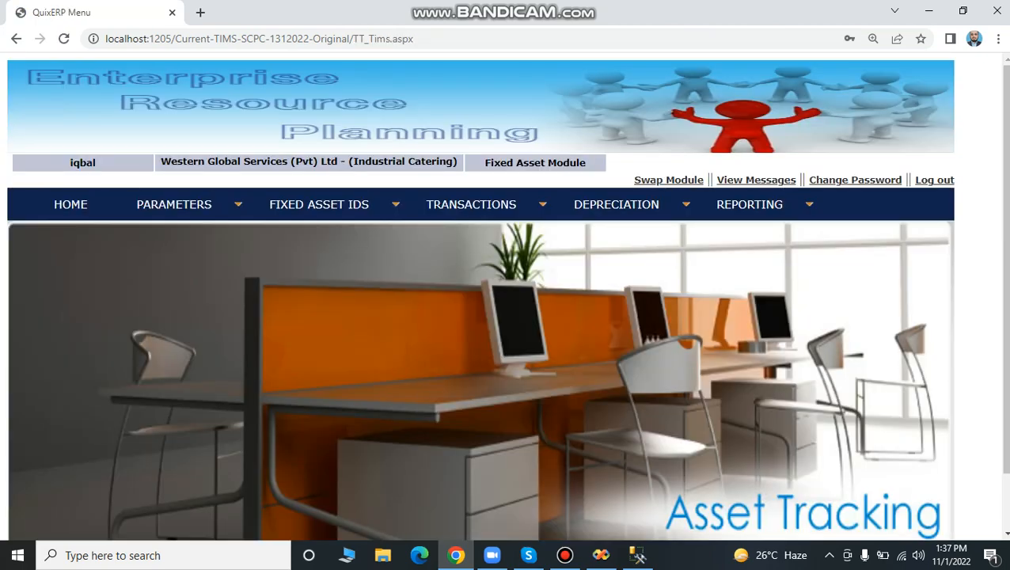
- Open the Transfer of Assets transaction page, display the existing transfer batch's location and reason details, and return to the module's home page
mouse_move(471, 204)
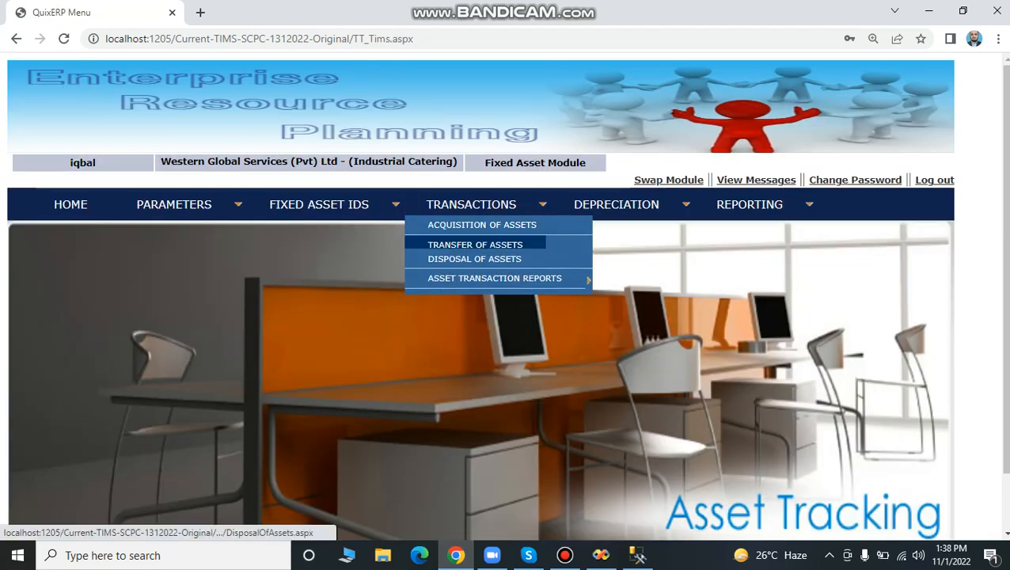
click(474, 259)
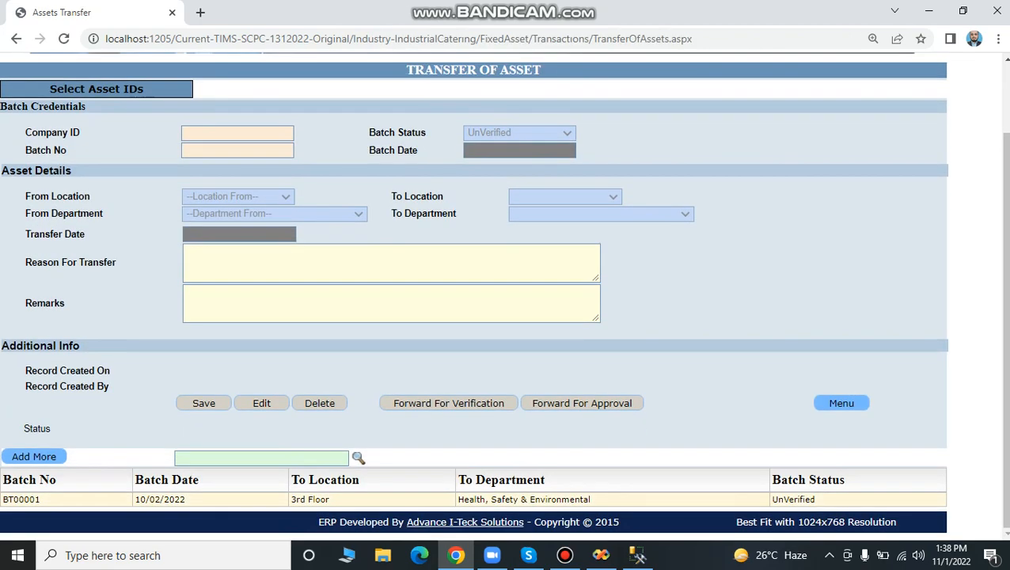
click(473, 500)
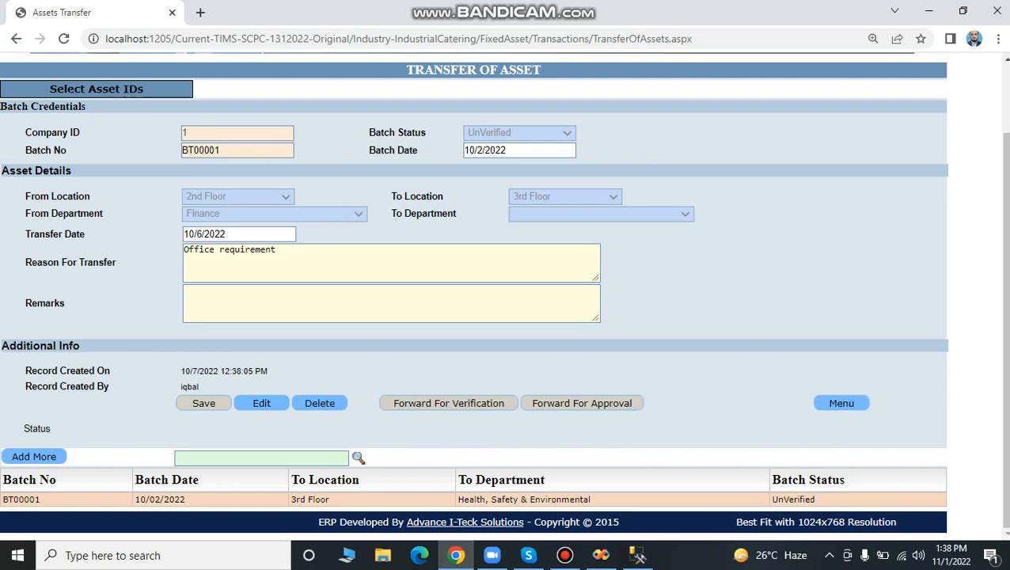
click(841, 403)
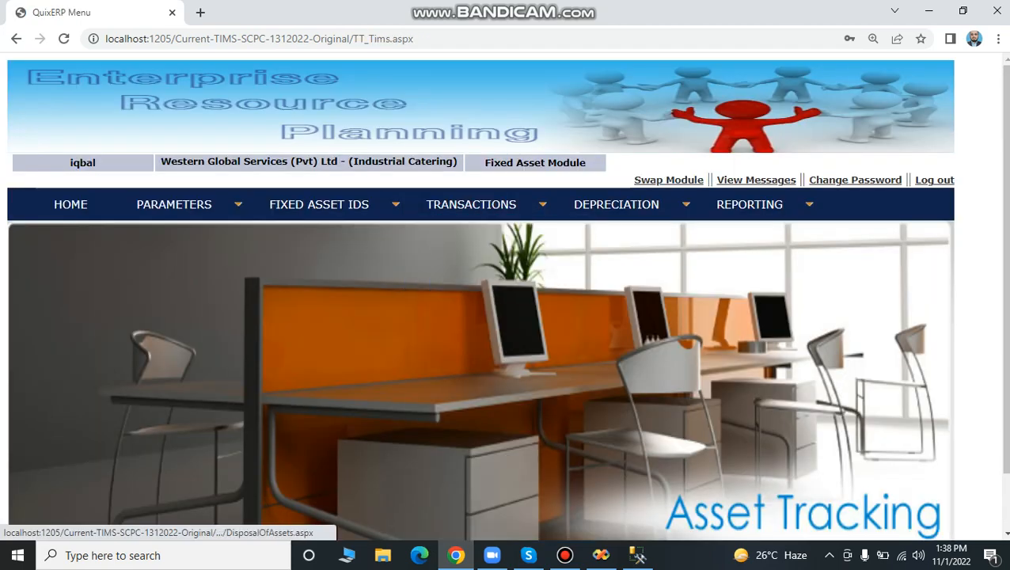
- Open the Disposal of Assets transaction page, review its advice and asset detail fields, and return to the module's home page
scroll(505, 298, down, 2)
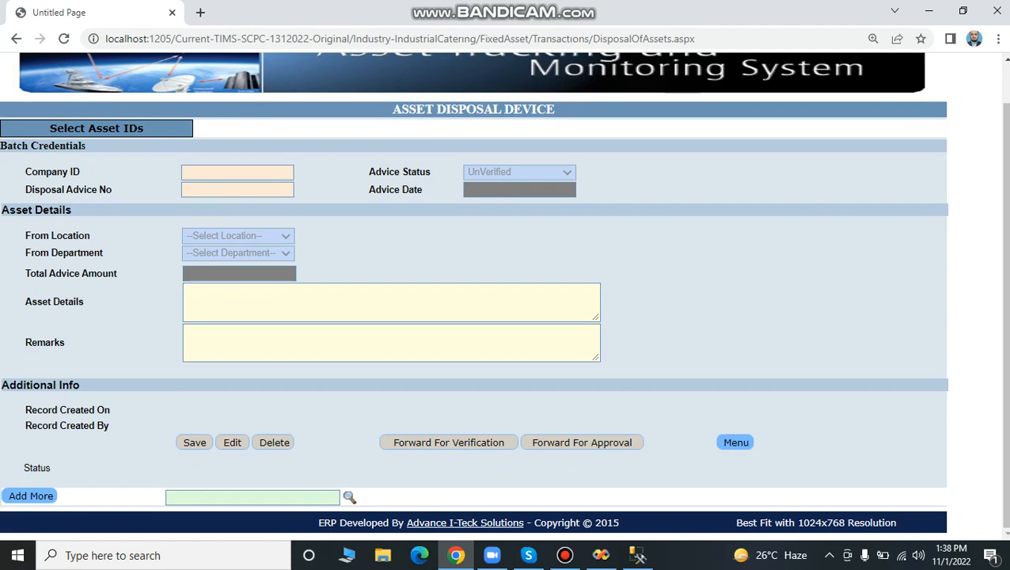
click(735, 442)
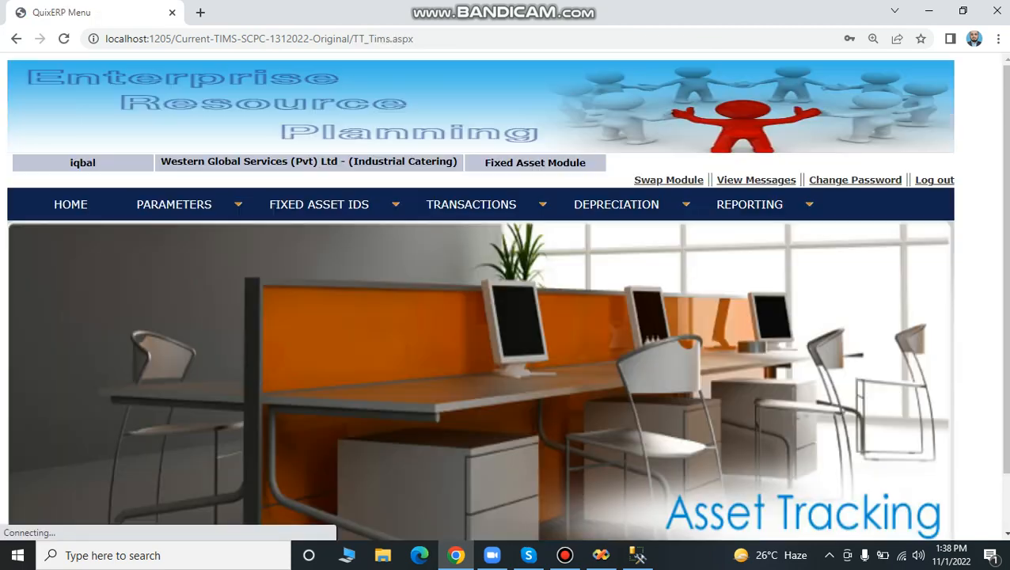
- Review the Asset Depreciation Process page's period and method, and return to the module's home page to view the available register reports
mouse_move(616, 204)
click(622, 225)
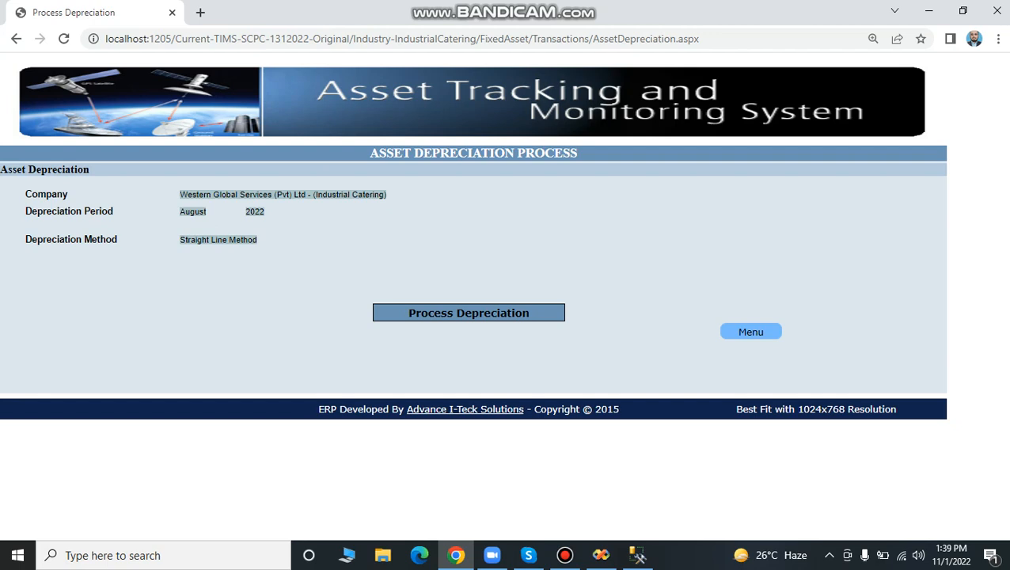
click(751, 331)
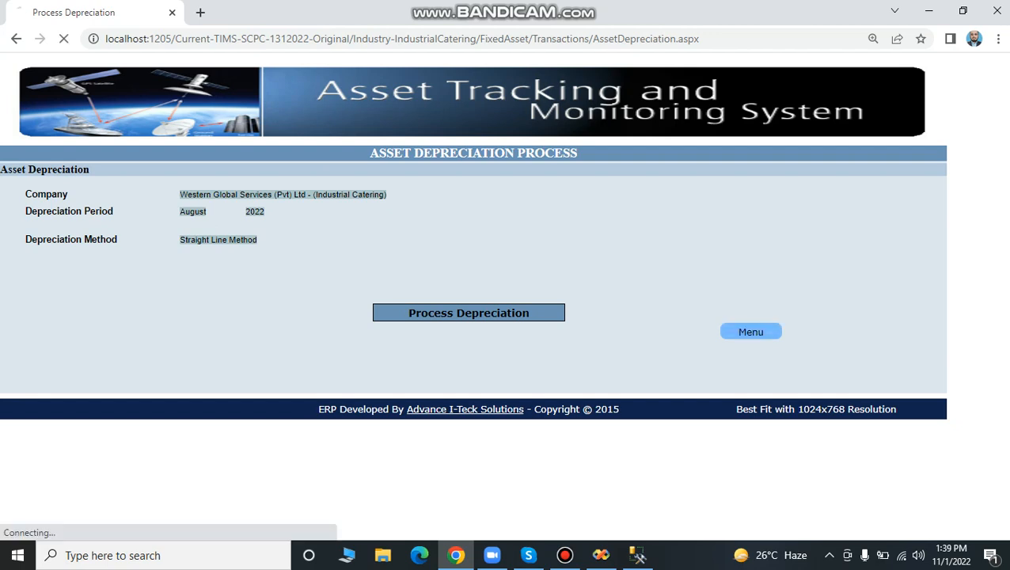
mouse_move(749, 204)
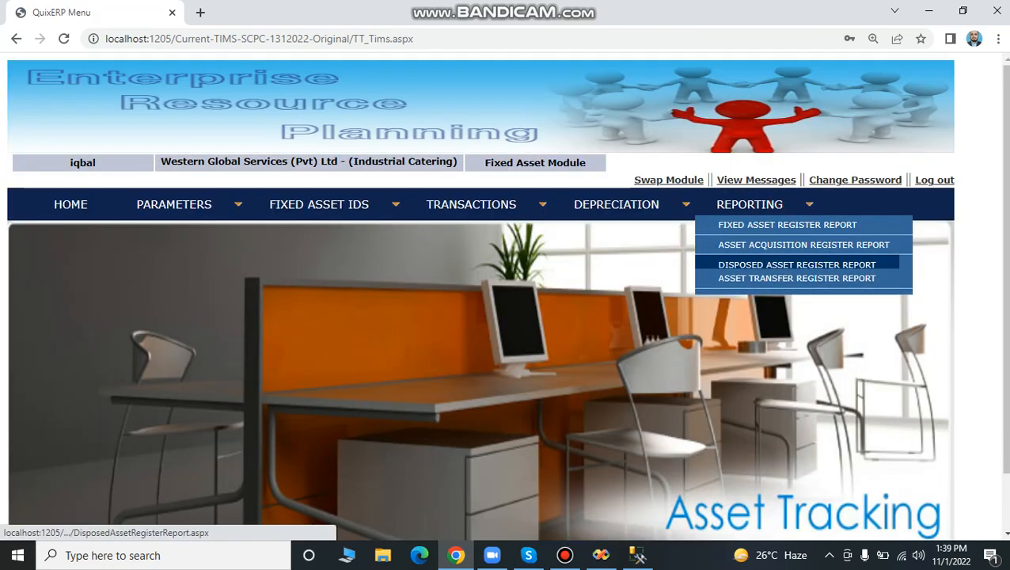